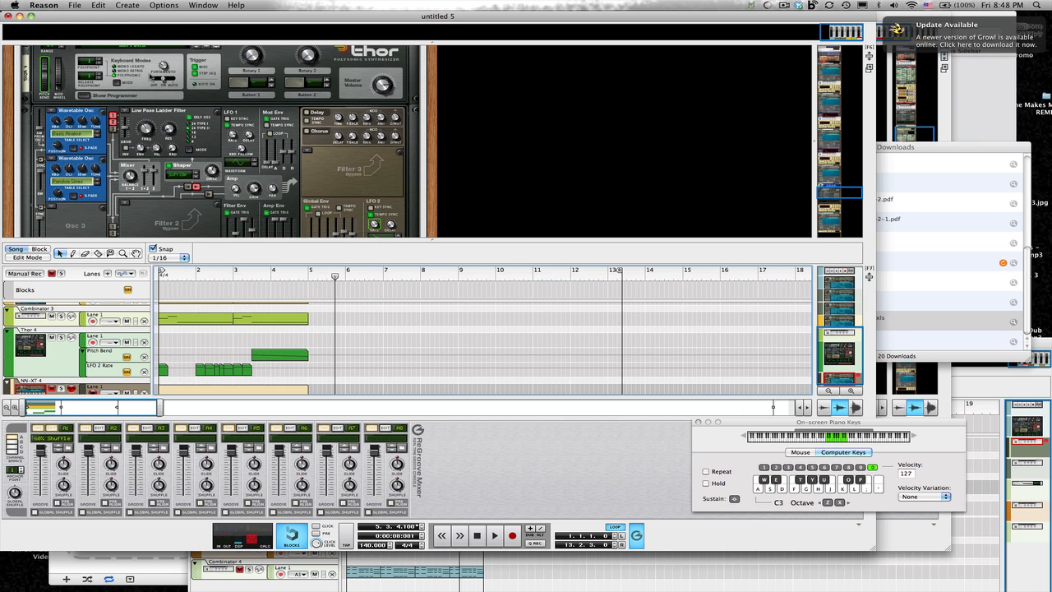
- Create a new song and expand the rack view to fill the window
{"action": "left_click", "coordinate": [82, 5]}
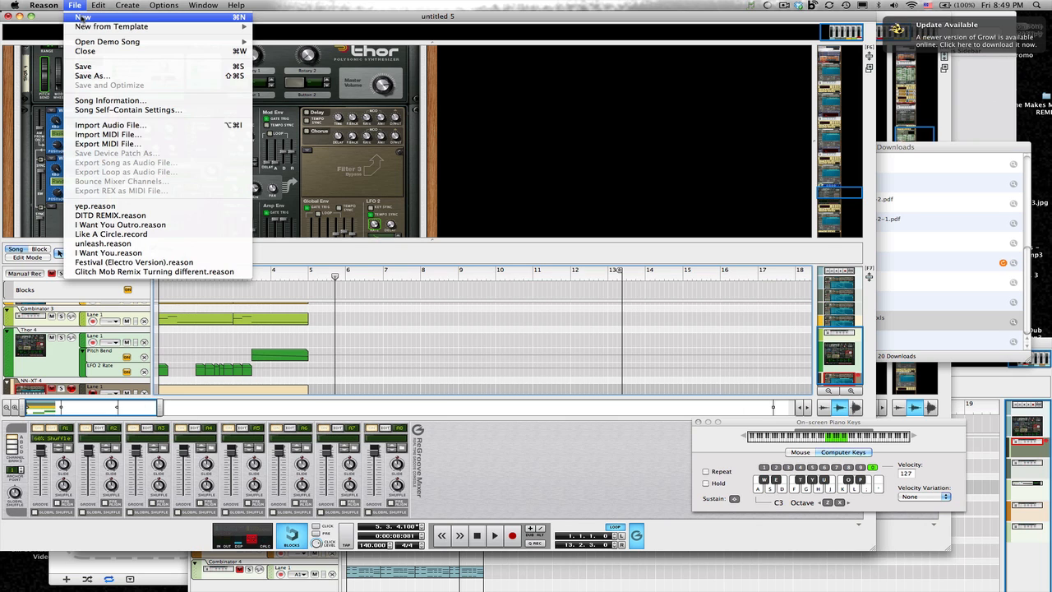
{"action": "left_click", "coordinate": [80, 16]}
{"action": "scroll", "coordinate": [248, 235], "scroll_direction": "down", "scroll_amount": 3}
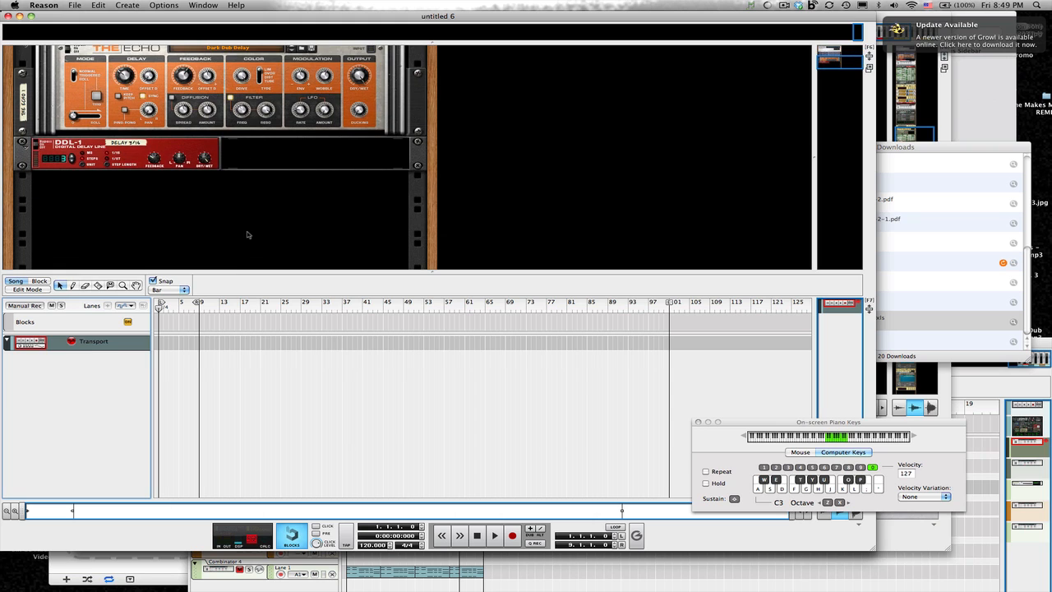
{"action": "left_click", "coordinate": [200, 5]}
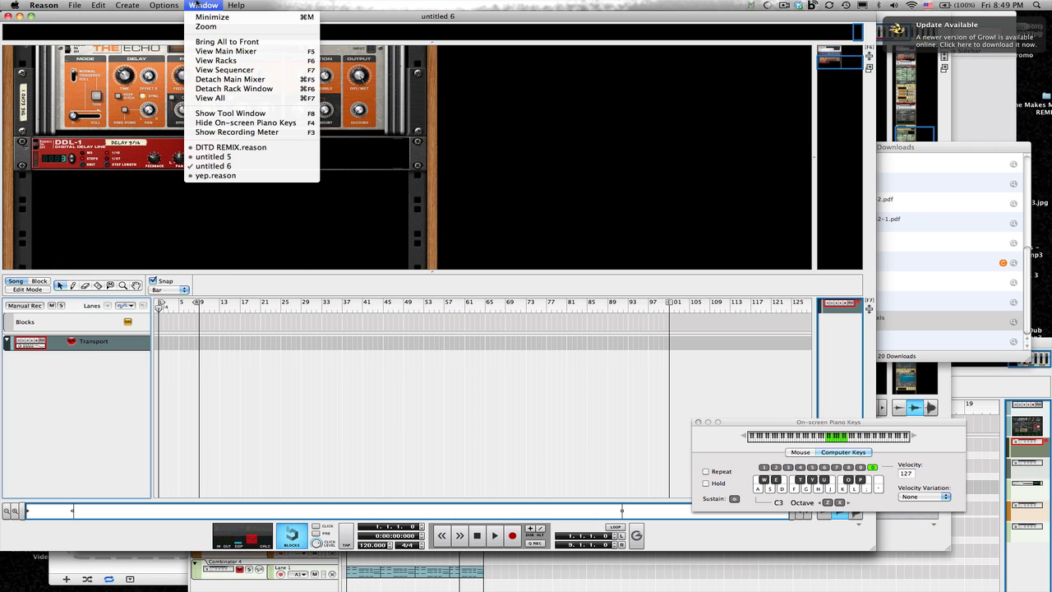
{"action": "left_click", "coordinate": [216, 61]}
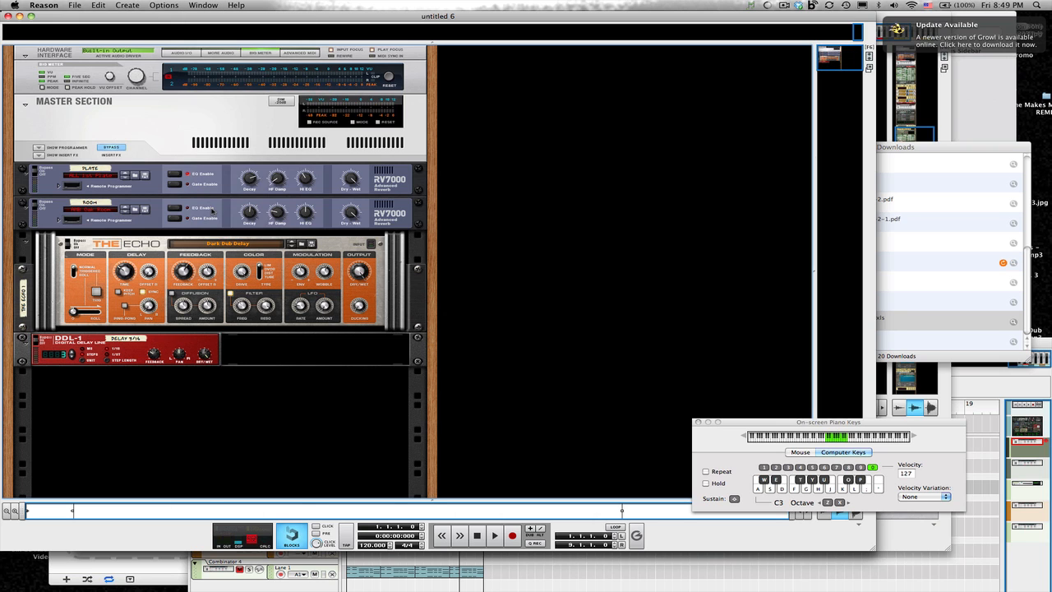
- Add a Thor Polysonic Synthesizer to the rack and show its programmer
{"action": "right_click", "coordinate": [181, 437]}
{"action": "mouse_move", "coordinate": [228, 496]}
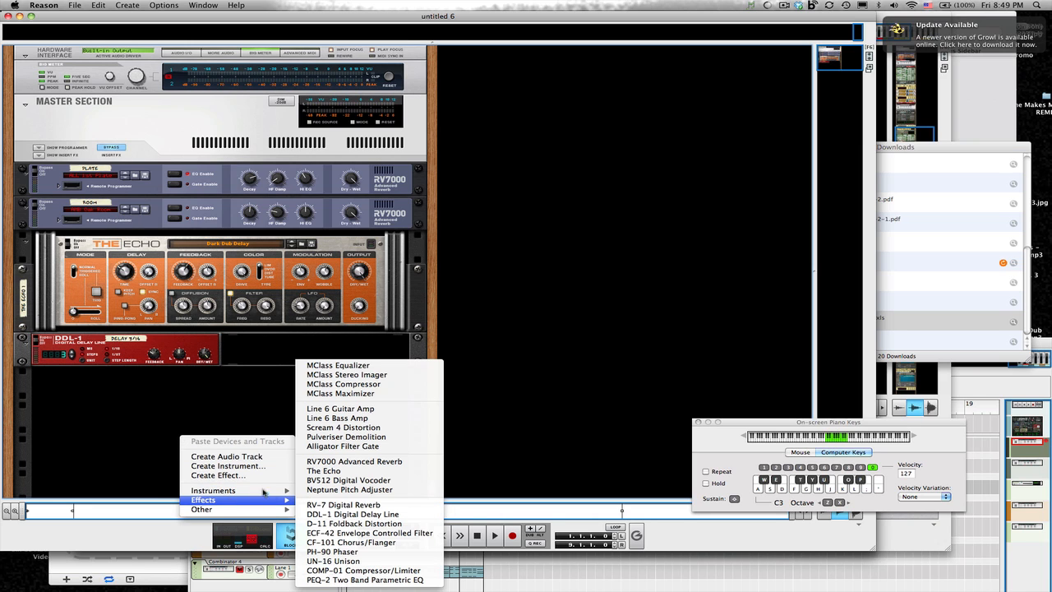
{"action": "mouse_move", "coordinate": [265, 491]}
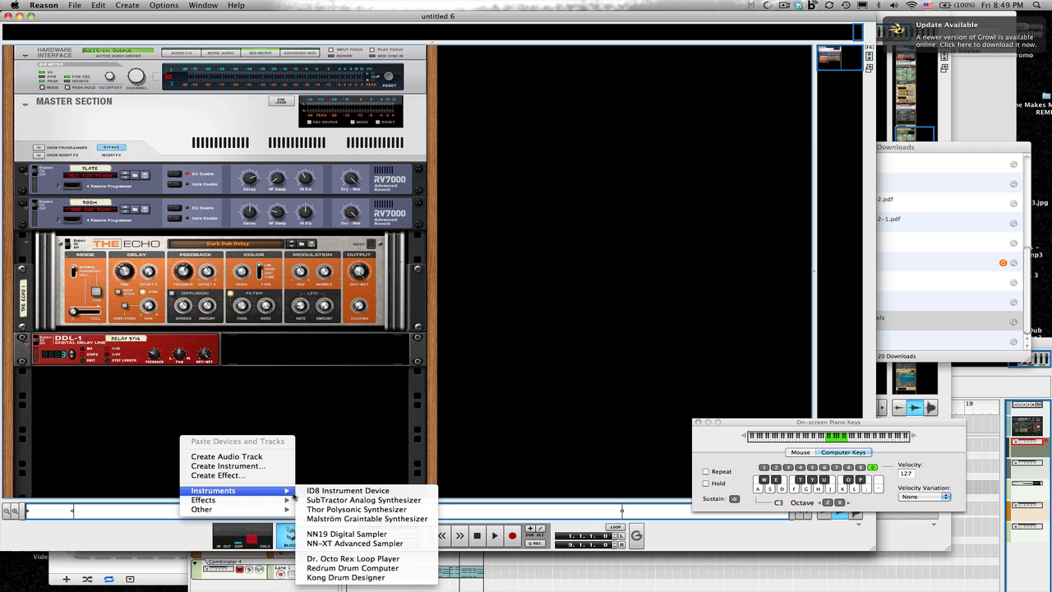
{"action": "left_click", "coordinate": [357, 509]}
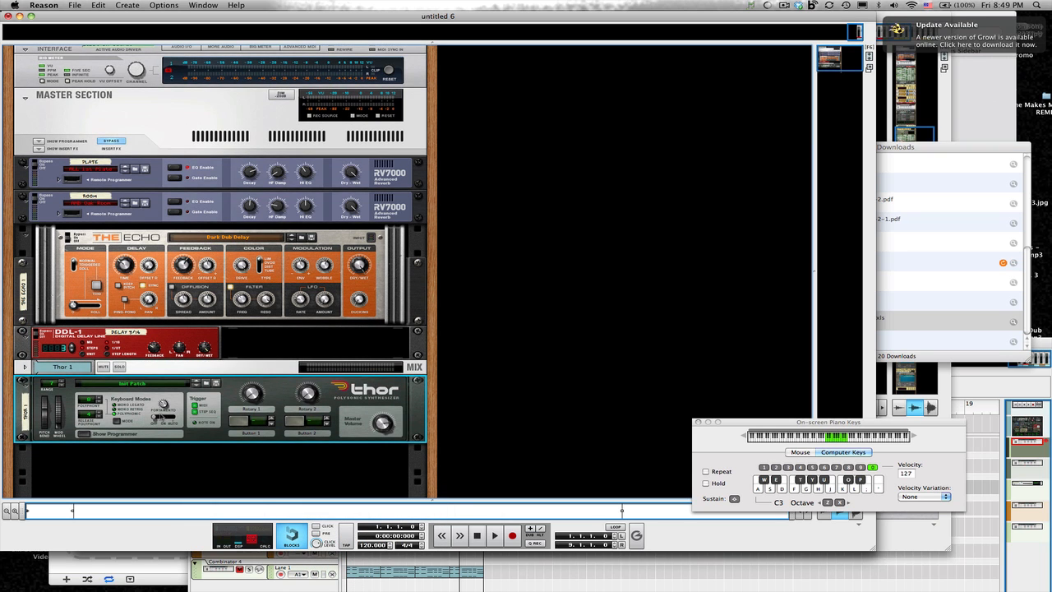
{"action": "mouse_move", "coordinate": [164, 406]}
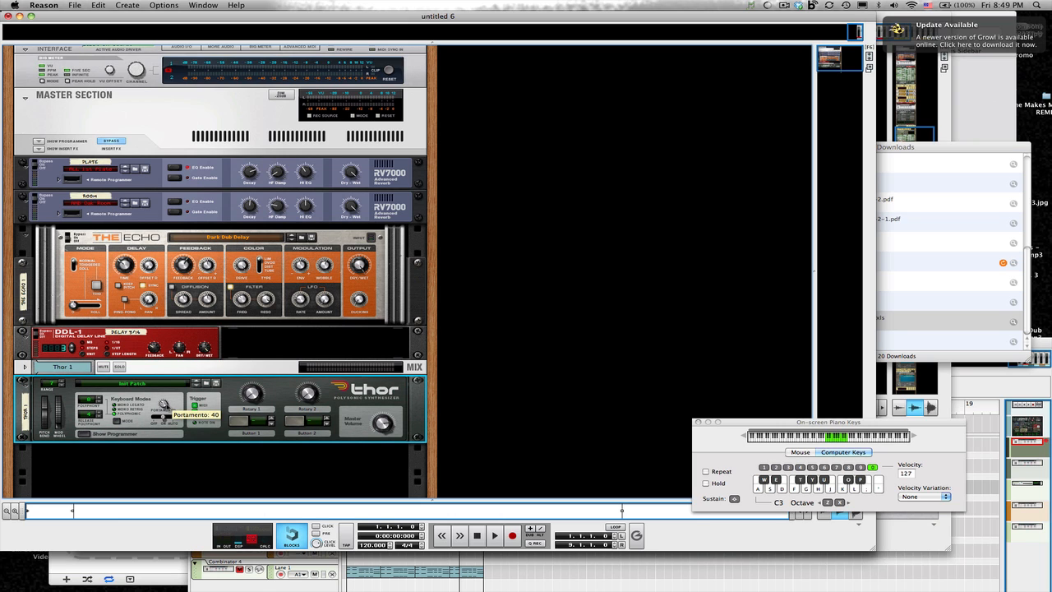
{"action": "left_click", "coordinate": [89, 435]}
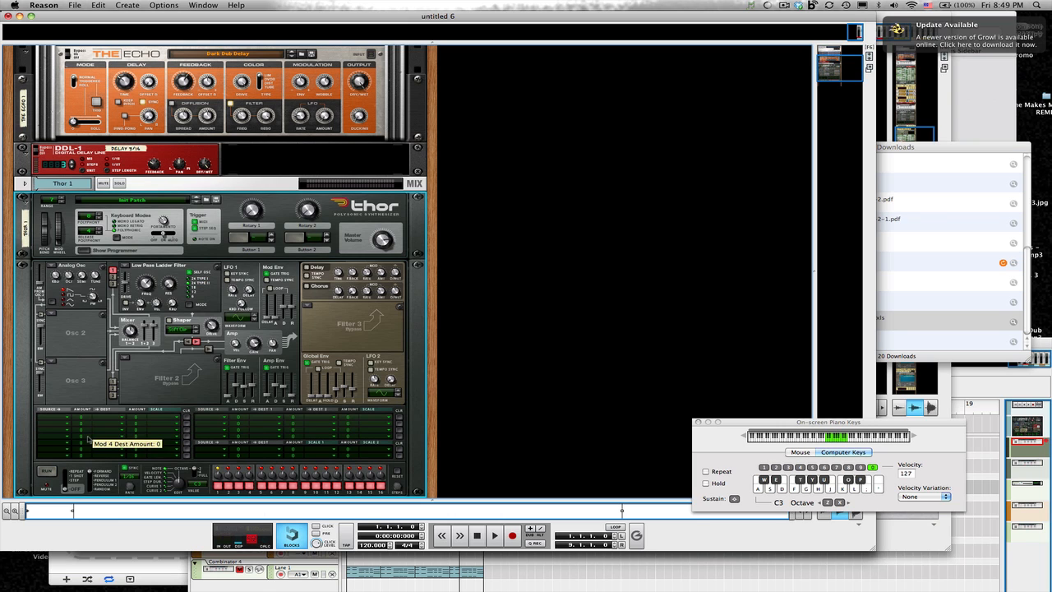
- Adjust Thor's portamento slightly and set both oscillator 1 and oscillator 2 to Wavetable
{"action": "mouse_move", "coordinate": [165, 221]}
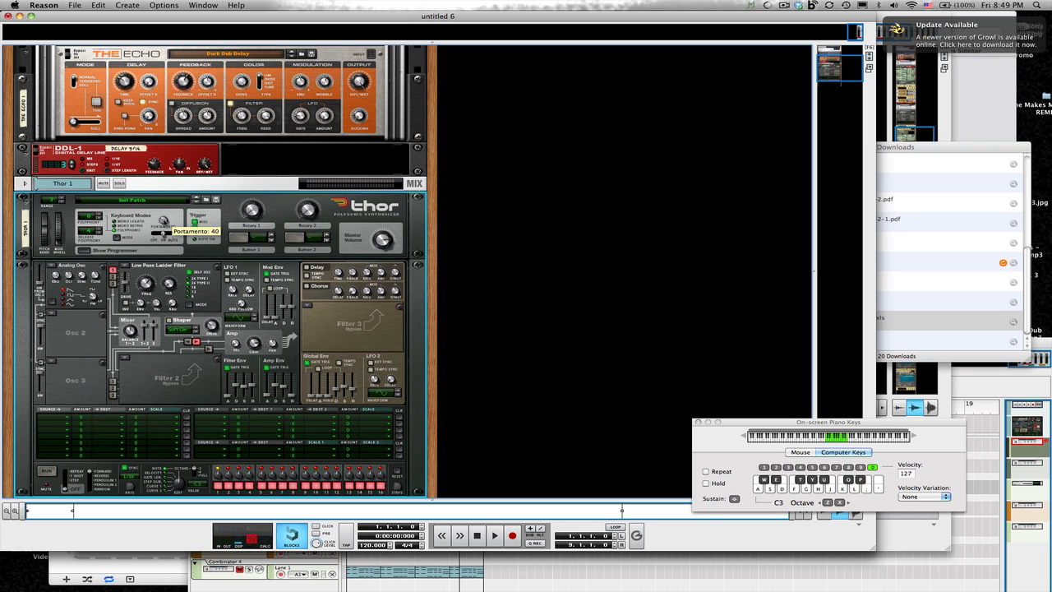
{"action": "left_click_drag", "start_coordinate": [165, 222], "coordinate": [164, 225]}
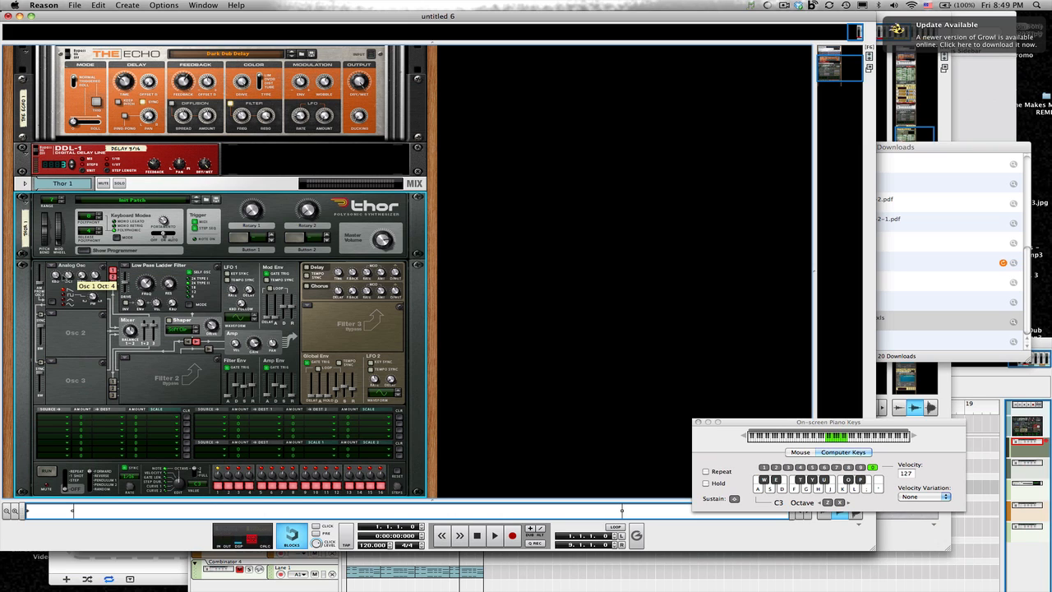
{"action": "left_click", "coordinate": [56, 265]}
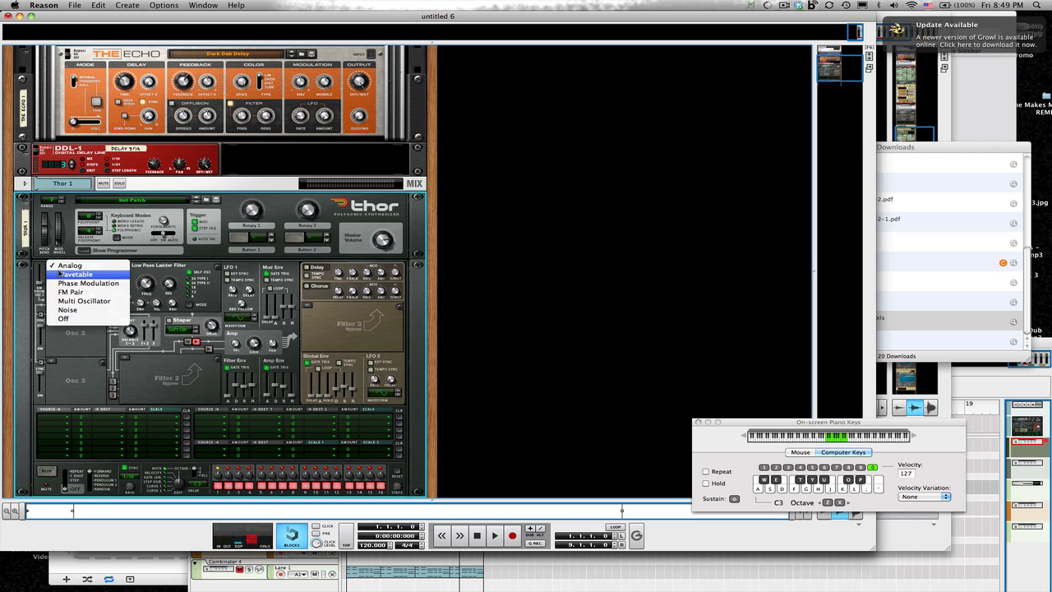
{"action": "left_click", "coordinate": [59, 278]}
{"action": "left_click", "coordinate": [53, 315]}
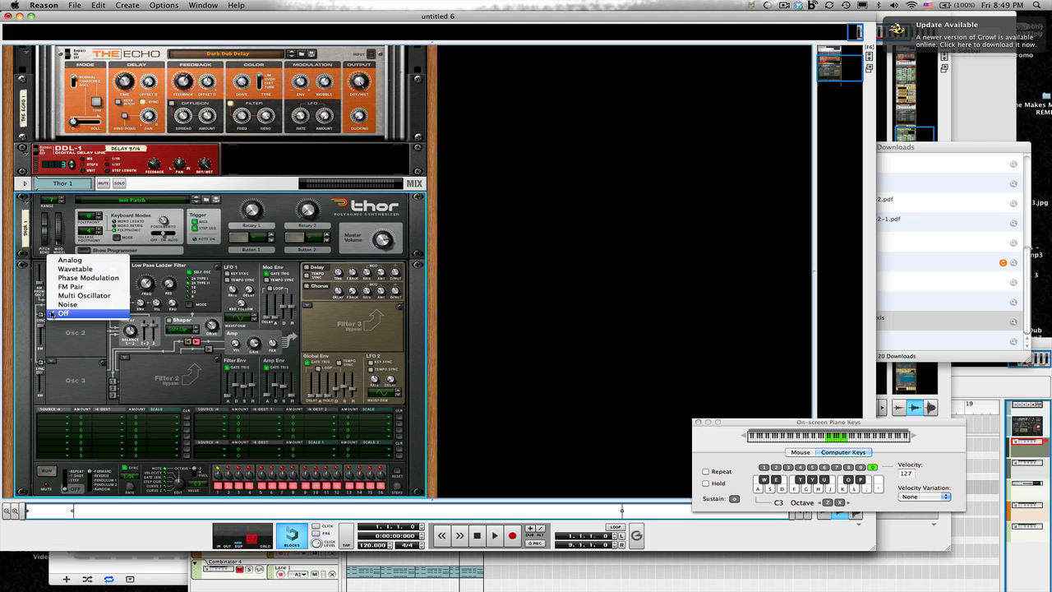
{"action": "left_click", "coordinate": [82, 277]}
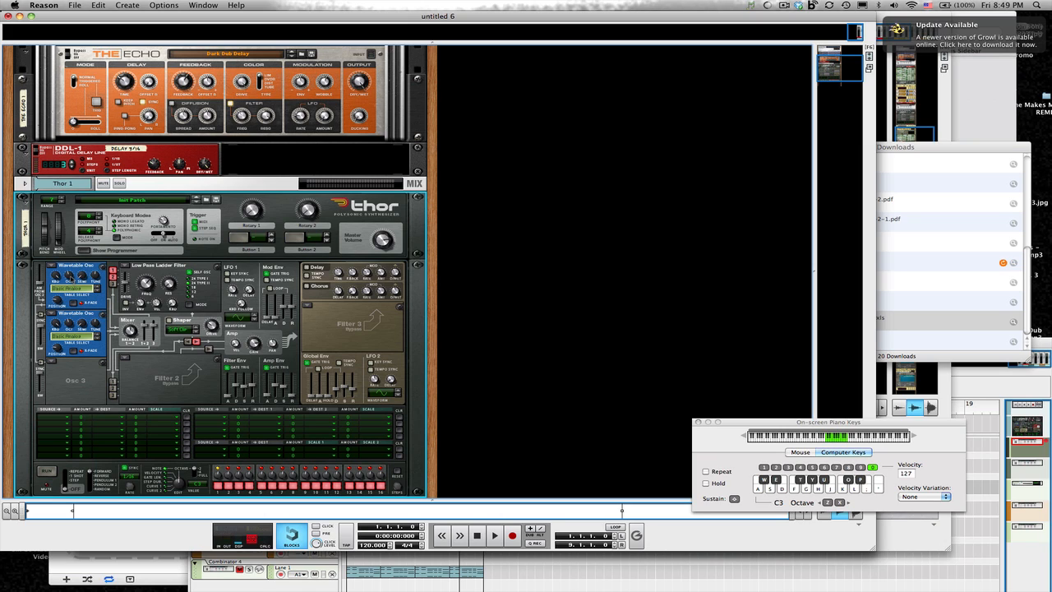
- Lower the octave and raise the semitone tuning of wavetable oscillator 1
{"action": "mouse_move", "coordinate": [71, 276]}
{"action": "left_click_drag", "start_coordinate": [71, 278], "coordinate": [72, 289]}
{"action": "left_click_drag", "start_coordinate": [83, 277], "coordinate": [83, 264]}
- Raise the octave and semitone tuning of wavetable oscillator 2, and set its wavetable position to 80
{"action": "mouse_move", "coordinate": [68, 324]}
{"action": "left_click_drag", "start_coordinate": [68, 326], "coordinate": [69, 322]}
{"action": "left_click_drag", "start_coordinate": [81, 326], "coordinate": [80, 306]}
{"action": "mouse_move", "coordinate": [83, 324]}
{"action": "mouse_move", "coordinate": [58, 349]}
{"action": "left_click_drag", "start_coordinate": [58, 350], "coordinate": [44, 338]}
- Audition the two-oscillator sound with several notes, shifting the piano keys down to octave C2
{"action": "key", "text": "s"}
{"action": "key", "text": "s"}
{"action": "key", "text": "d"}
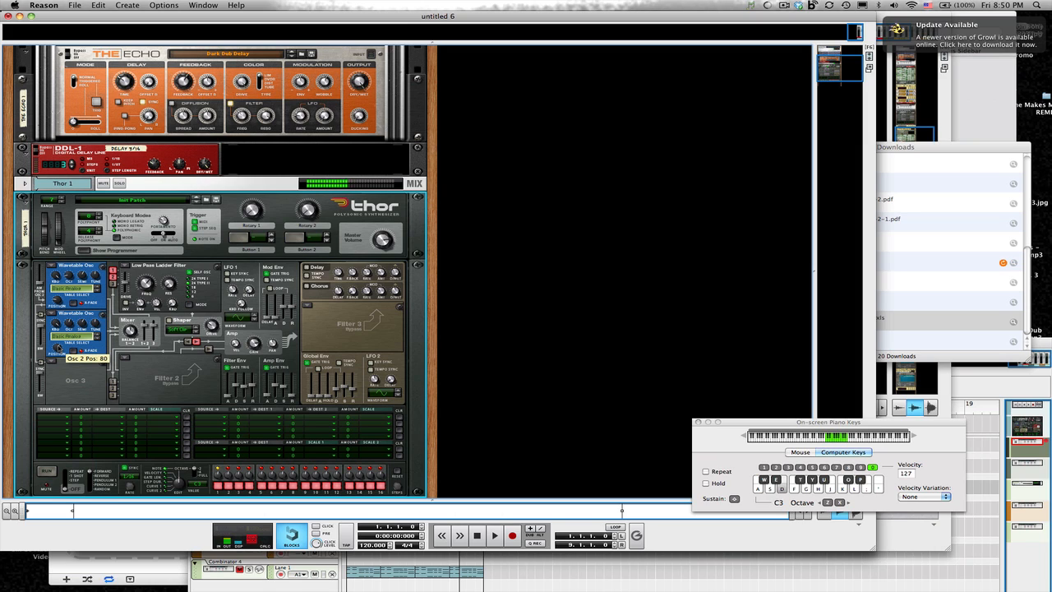
{"action": "key", "text": "s"}
{"action": "key", "text": "d"}
{"action": "key", "text": "s"}
{"action": "key", "text": "a"}
{"action": "key", "text": "z"}
{"action": "key", "text": "s"}
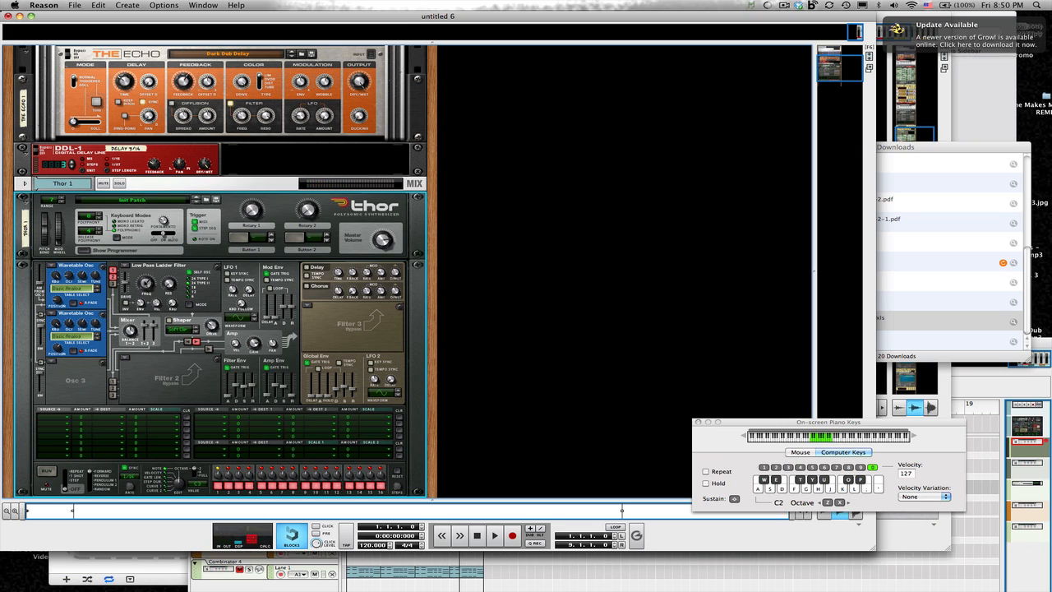
- Adjust the Low Pass Ladder Filter's frequency and envelope amount, and audition a few notes
{"action": "left_click_drag", "start_coordinate": [146, 287], "coordinate": [146, 296]}
{"action": "key", "text": "w"}
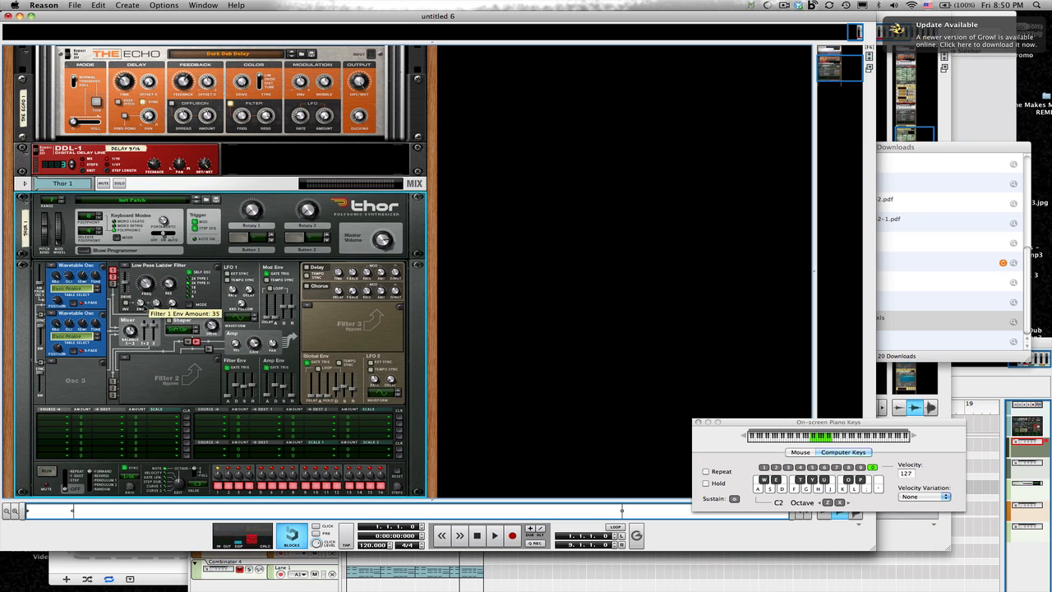
{"action": "left_click_drag", "start_coordinate": [147, 303], "coordinate": [147, 284]}
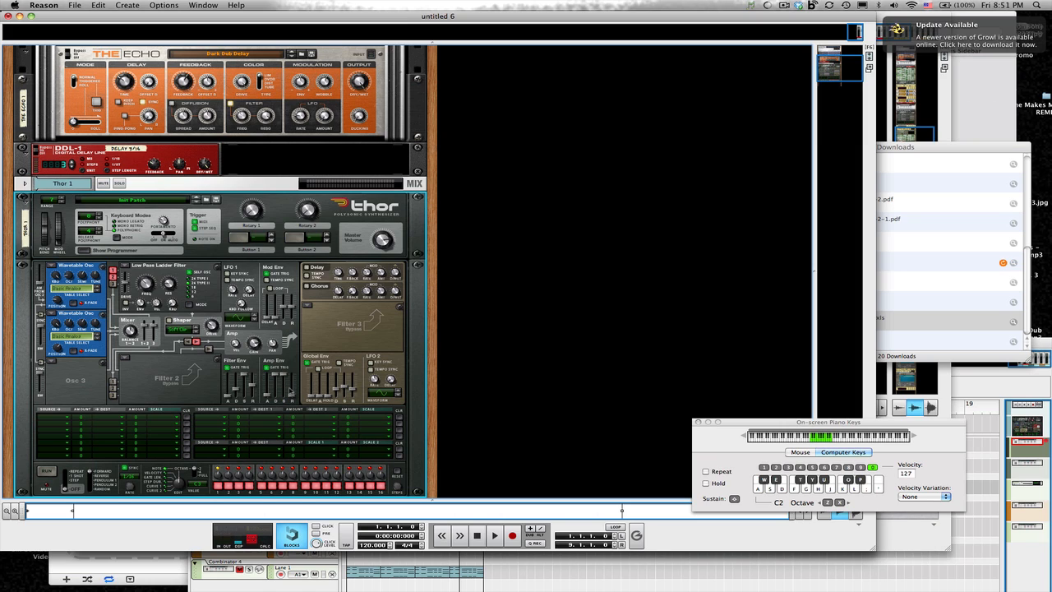
{"action": "key", "text": "a"}
{"action": "key", "text": "s"}
{"action": "key", "text": "a"}
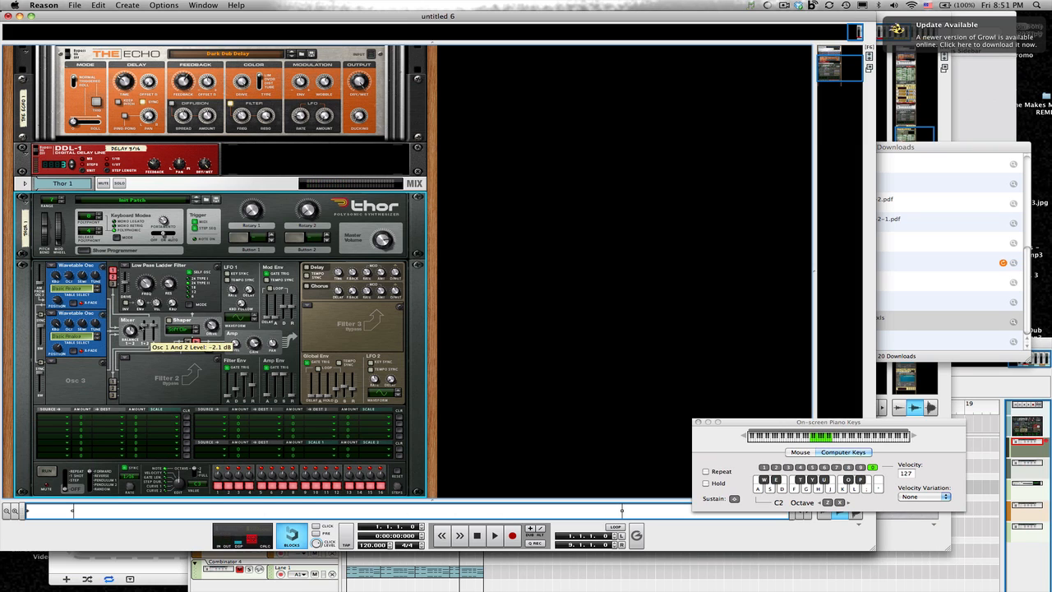
- Turn on Thor's Shaper and raise its drive
{"action": "left_click", "coordinate": [168, 320]}
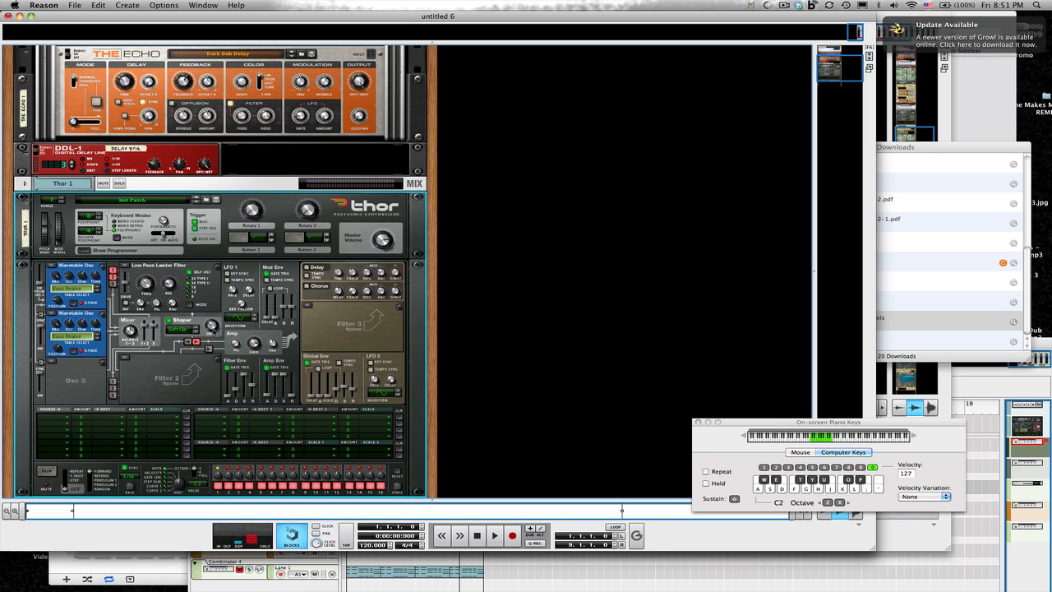
{"action": "left_click_drag", "start_coordinate": [212, 328], "coordinate": [212, 323]}
- Audition the shaped sound with low and high notes, moving between keyboard octaves
{"action": "key", "text": "a"}
{"action": "key", "text": "a"}
{"action": "key", "text": "k"}
{"action": "key", "text": "k"}
{"action": "key", "text": "x"}
{"action": "key", "text": "a"}
{"action": "key", "text": "z"}
{"action": "key", "text": "z"}
{"action": "key", "text": "a"}
{"action": "key", "text": "k"}
{"action": "key", "text": "x"}
{"action": "key", "text": "x"}
{"action": "key", "text": "k"}
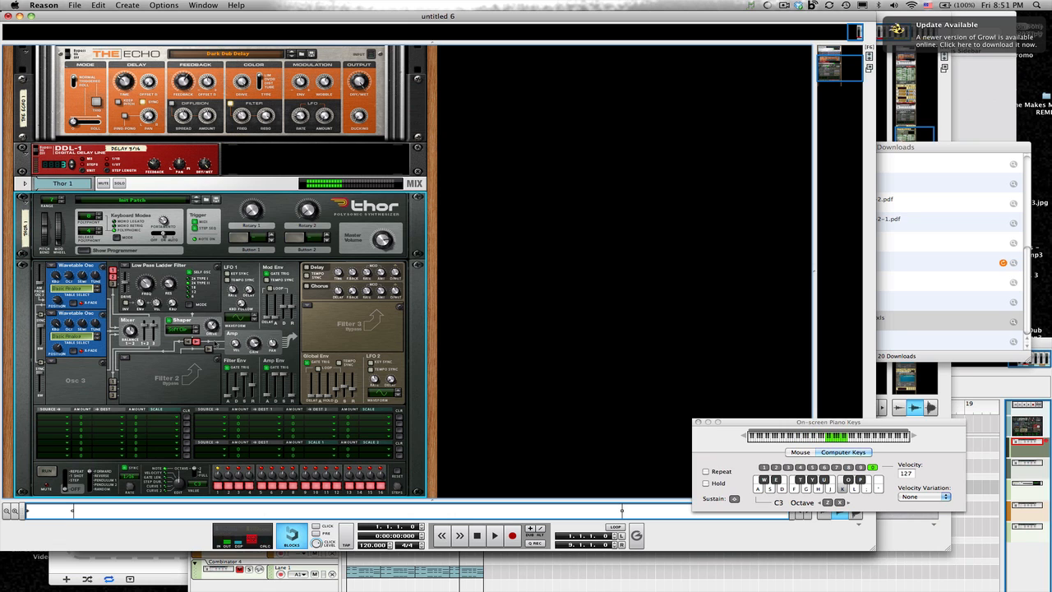
{"action": "key", "text": "a"}
- Set LFO 1 as the source of the first two modulation rows with negative amounts, -53 in the second row
{"action": "scroll", "coordinate": [150, 267], "scroll_direction": "down", "scroll_amount": 4}
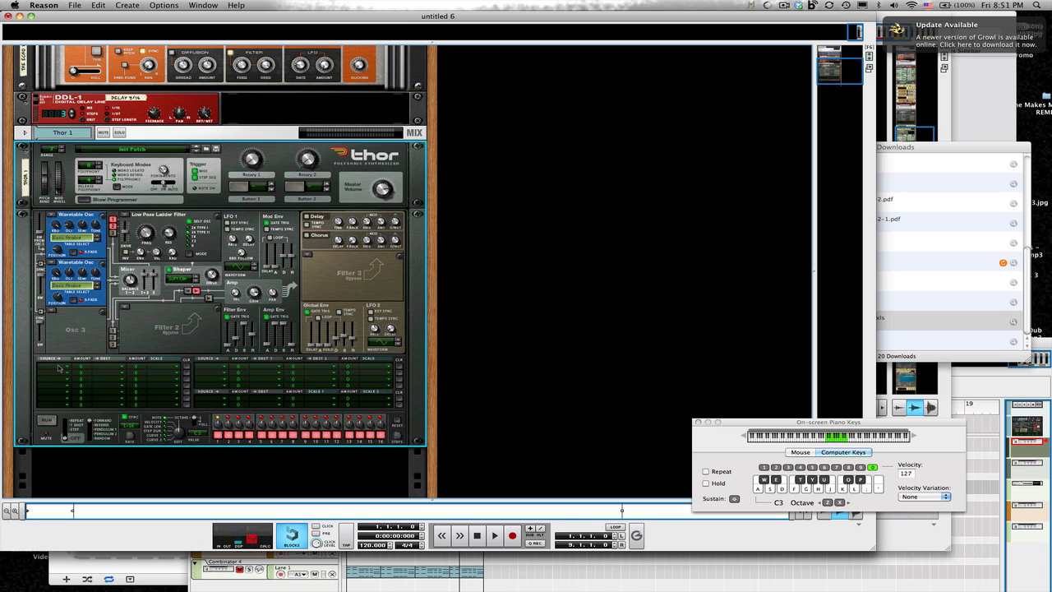
{"action": "left_click", "coordinate": [60, 368]}
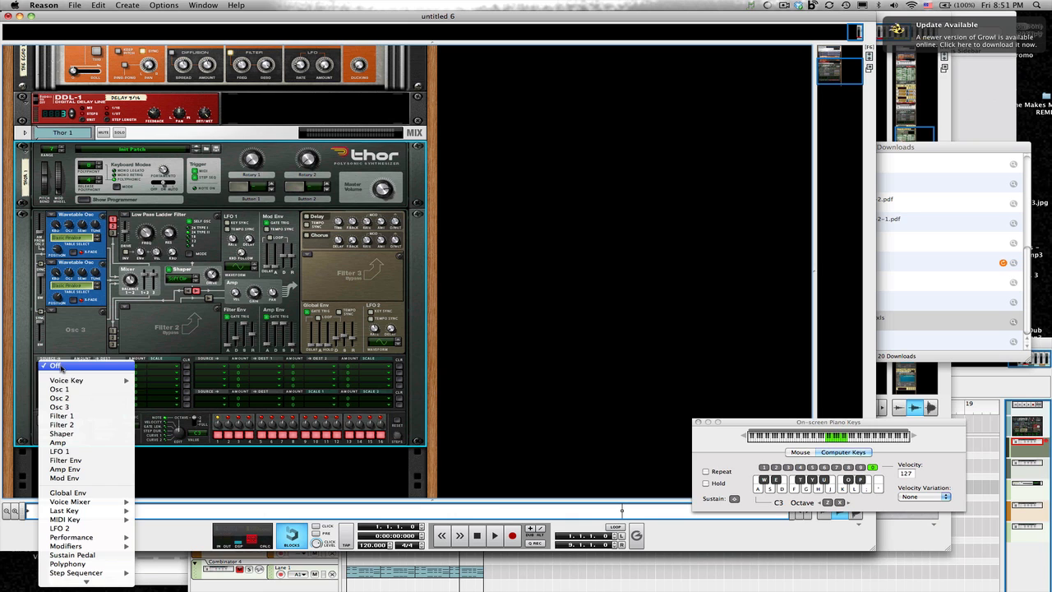
{"action": "left_click", "coordinate": [75, 452]}
{"action": "left_click", "coordinate": [68, 376]}
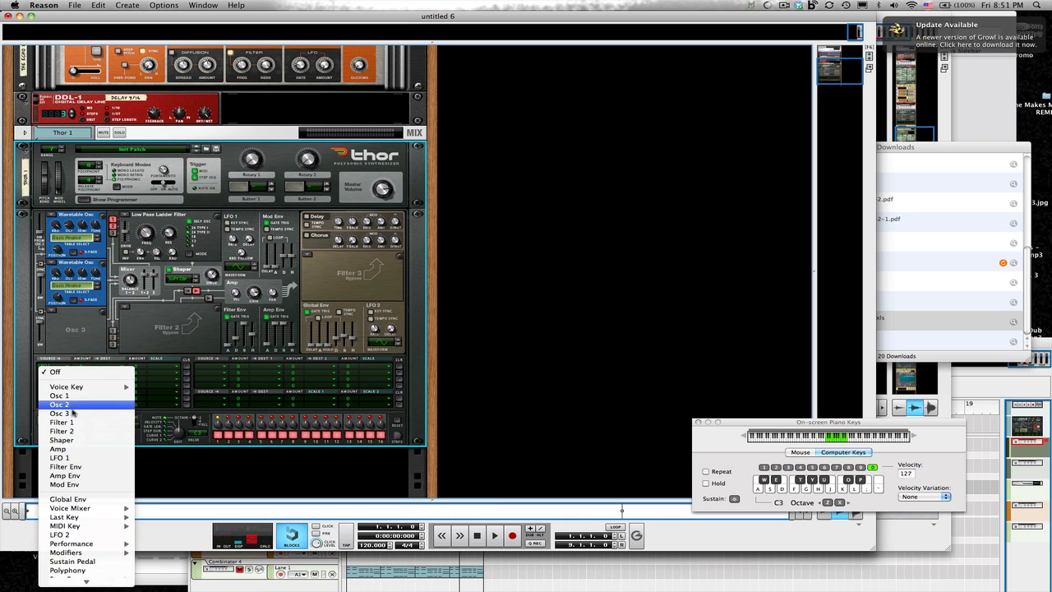
{"action": "left_click", "coordinate": [80, 457]}
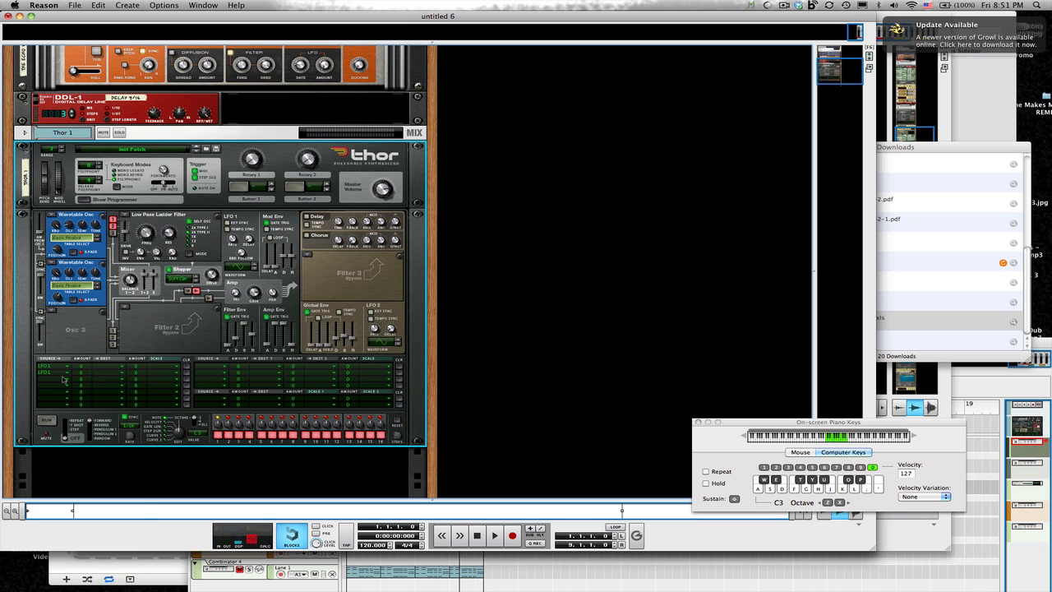
{"action": "left_click_drag", "start_coordinate": [86, 368], "coordinate": [87, 384]}
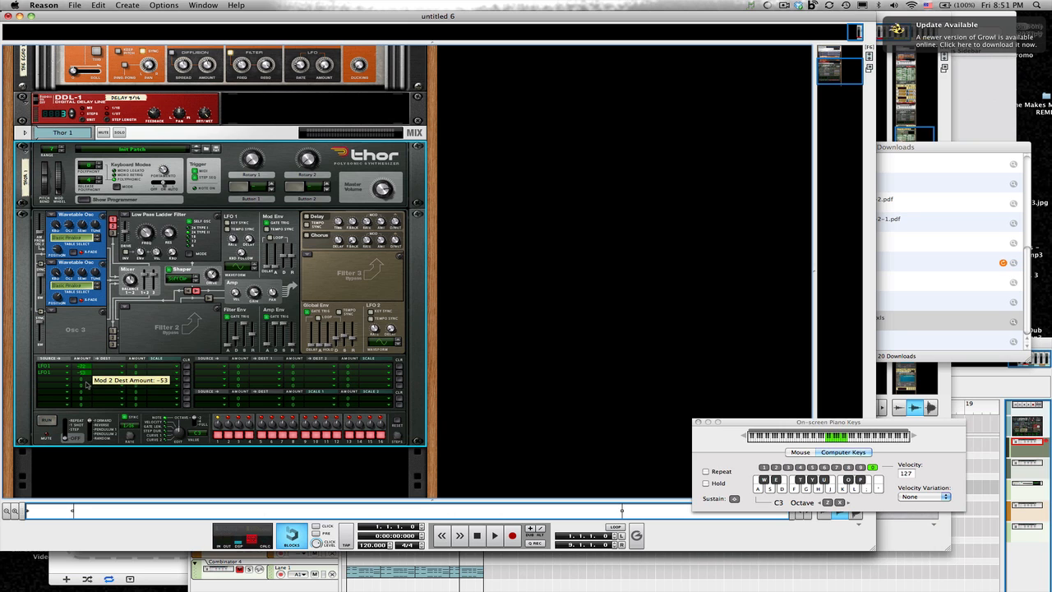
- Set the modulation destinations to Osc 1 Pitch in the first row and Osc 2 Pitch in the second
{"action": "left_click", "coordinate": [103, 365]}
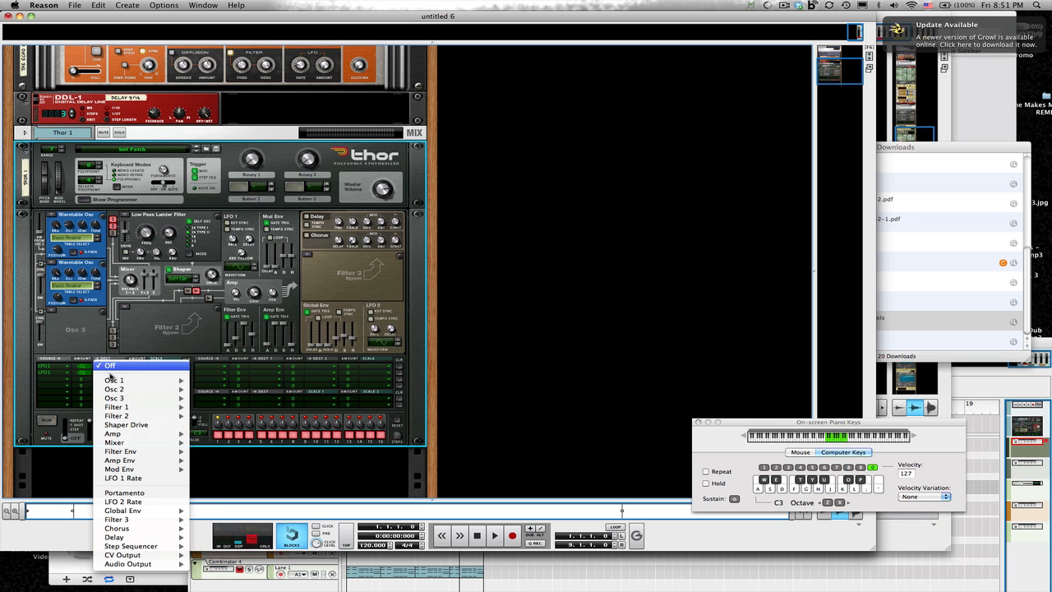
{"action": "mouse_move", "coordinate": [115, 381]}
{"action": "left_click", "coordinate": [210, 381]}
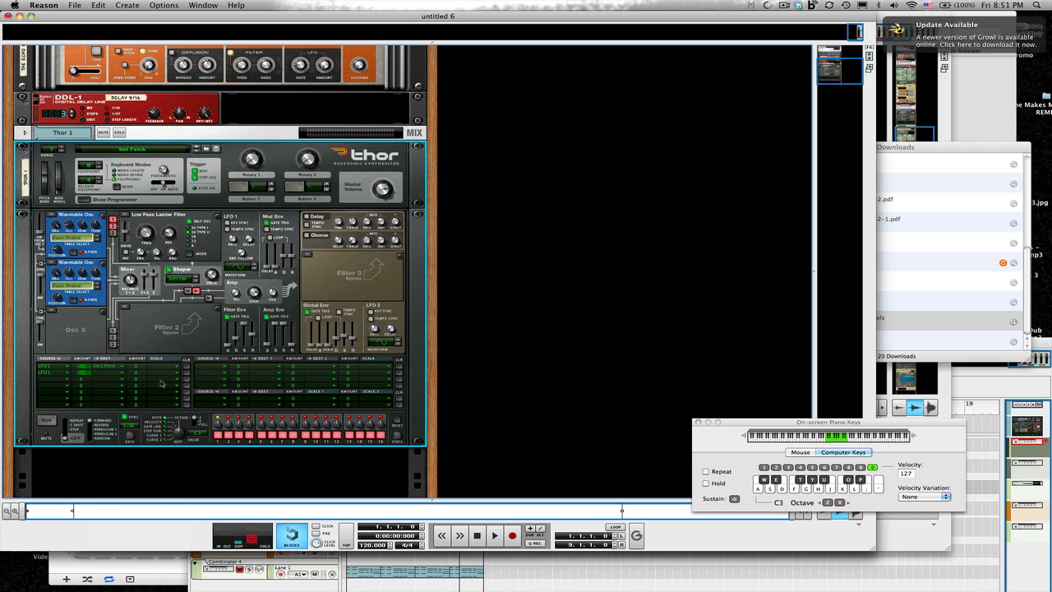
{"action": "left_click", "coordinate": [105, 372]}
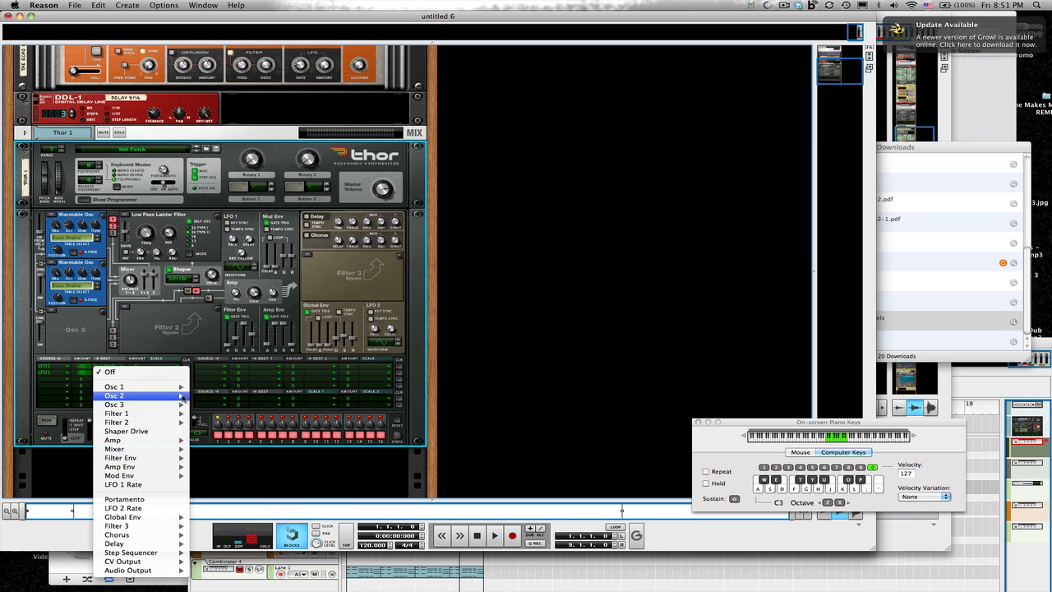
{"action": "mouse_move", "coordinate": [125, 396]}
{"action": "left_click", "coordinate": [209, 396]}
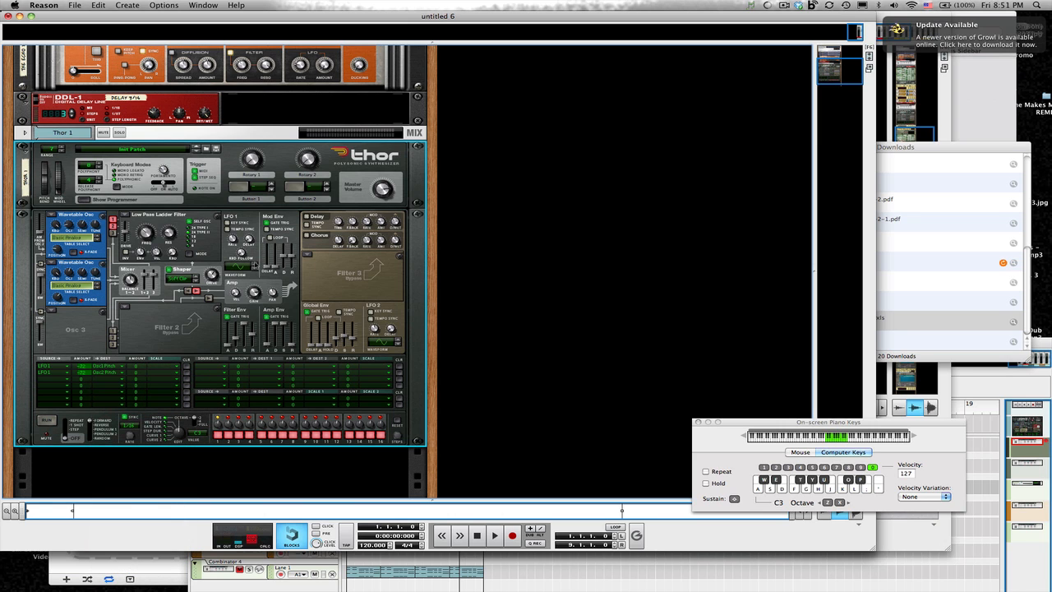
- Change LFO 1's waveform, turn on its tempo sync and set its rate to 1/8
{"action": "left_click", "coordinate": [254, 267]}
{"action": "left_click", "coordinate": [254, 266]}
{"action": "left_click", "coordinate": [228, 230]}
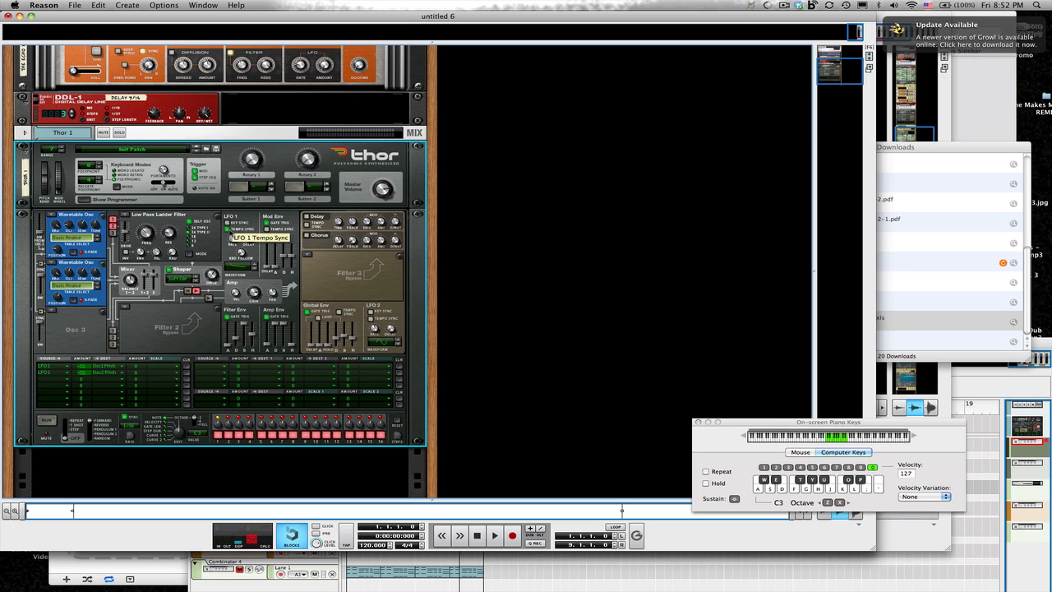
{"action": "left_click_drag", "start_coordinate": [233, 240], "coordinate": [232, 253]}
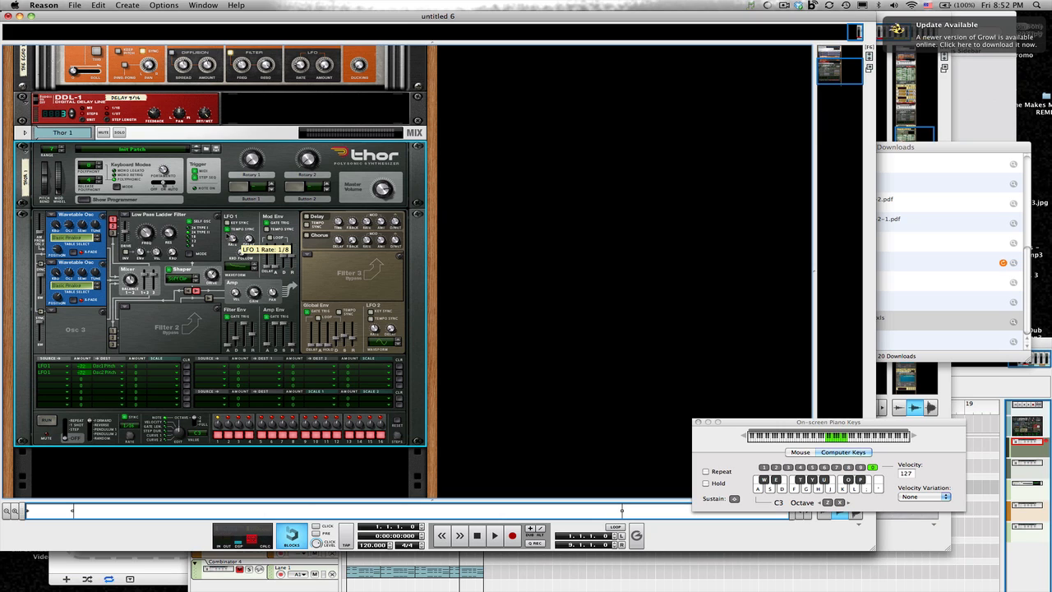
- Audition the pitch modulation and readjust LFO 1's rate by ear
{"action": "key", "text": "a"}
{"action": "mouse_move", "coordinate": [231, 240]}
{"action": "left_mouse_down"}
{"action": "mouse_move", "coordinate": [227, 223]}
{"action": "mouse_move", "coordinate": [223, 238]}
{"action": "left_mouse_up"}
{"action": "key", "text": "d"}
- Add an MClass Equalizer effect directly below the Thor synthesizer
{"action": "scroll", "coordinate": [222, 235], "scroll_direction": "down", "scroll_amount": 2}
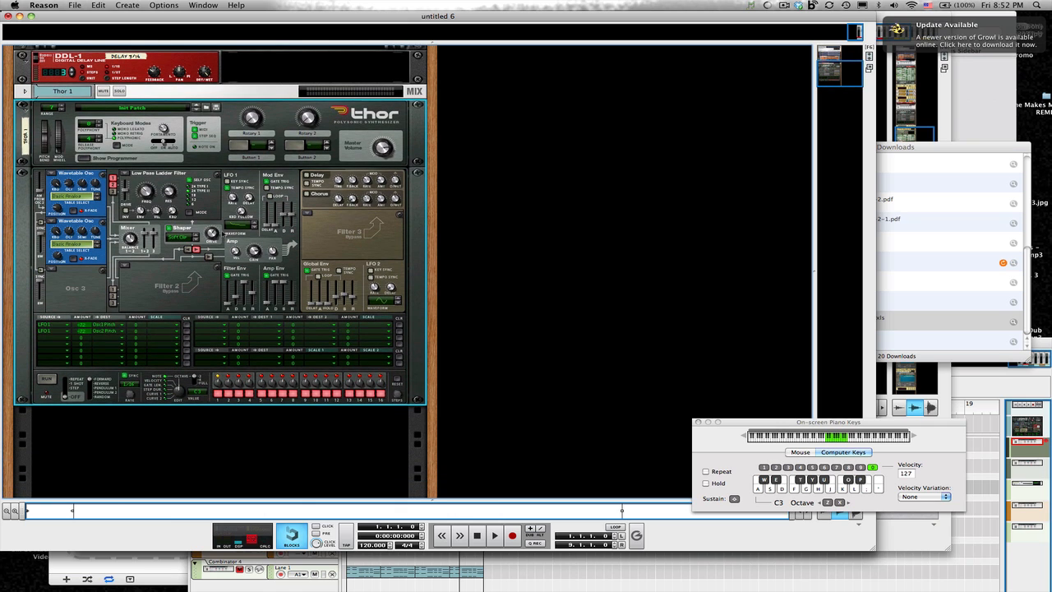
{"action": "right_click", "coordinate": [188, 302]}
{"action": "mouse_move", "coordinate": [255, 400]}
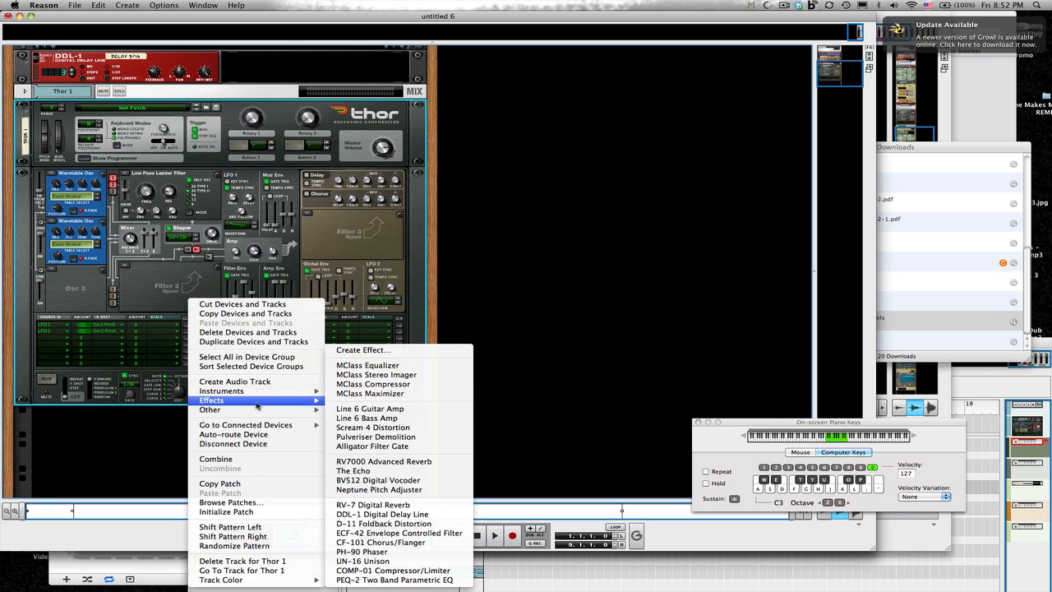
{"action": "left_click", "coordinate": [357, 365]}
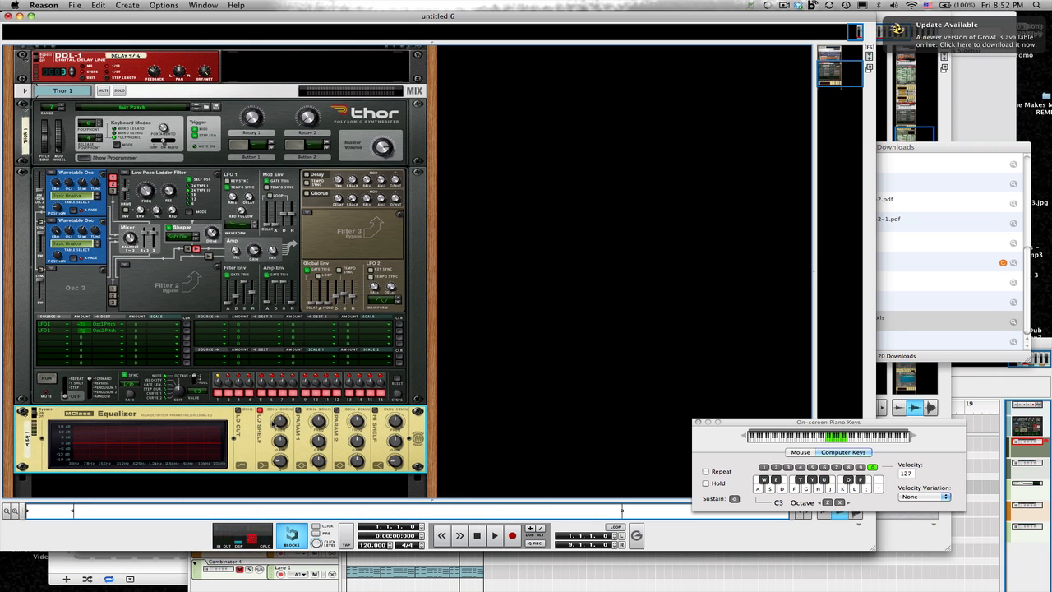
- Shape the MClass Equalizer's low shelf, parametric 1, parametric 2 and high shelf bands by ear, then audition the sound
{"action": "left_click_drag", "start_coordinate": [271, 421], "coordinate": [279, 439]}
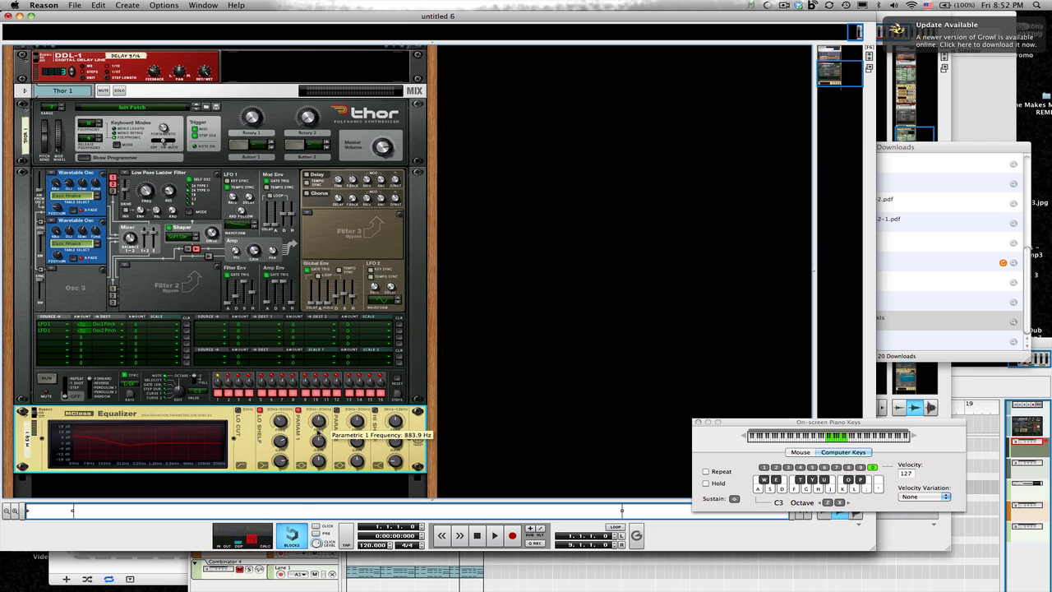
{"action": "left_click_drag", "start_coordinate": [317, 444], "coordinate": [313, 437]}
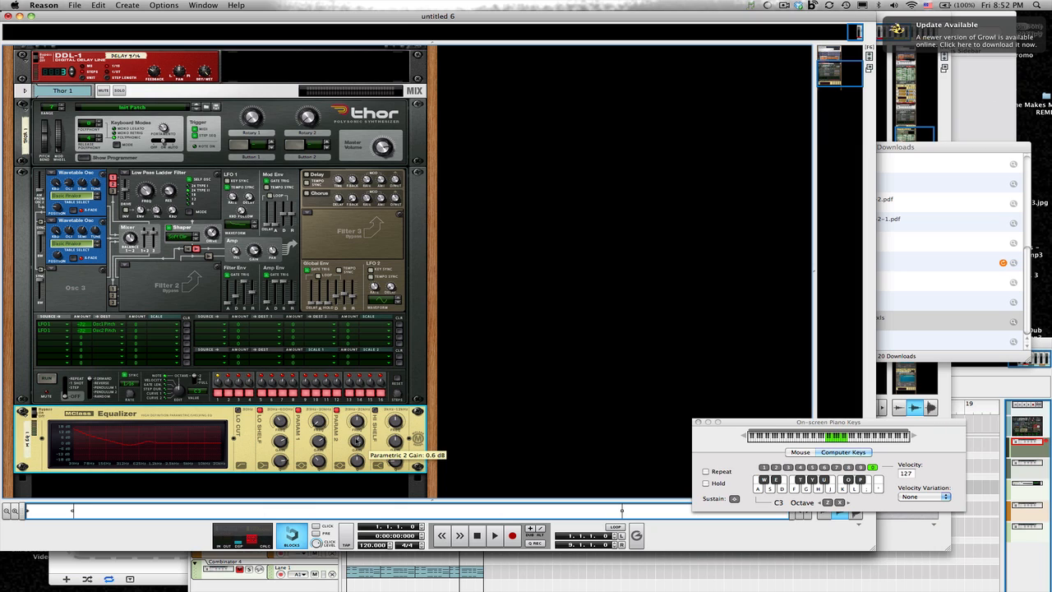
{"action": "left_click_drag", "start_coordinate": [358, 442], "coordinate": [357, 429]}
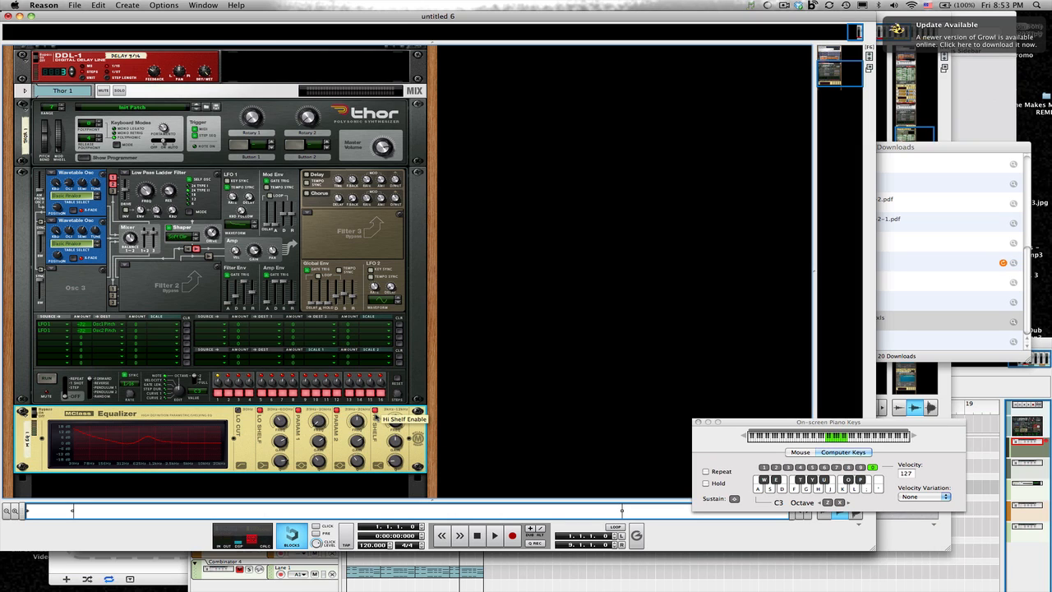
{"action": "left_click_drag", "start_coordinate": [400, 451], "coordinate": [401, 446]}
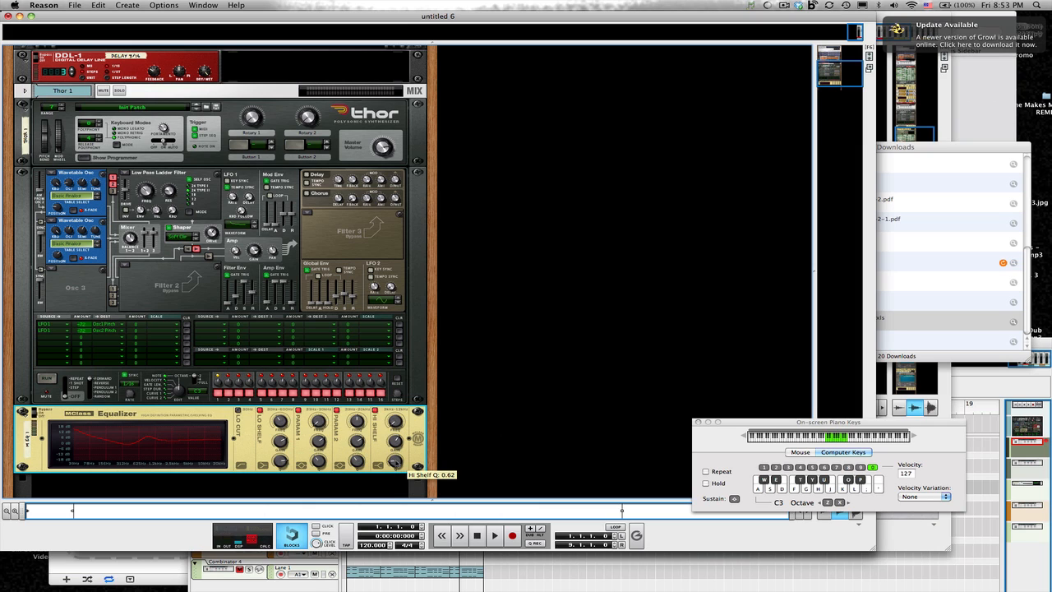
{"action": "left_click_drag", "start_coordinate": [394, 461], "coordinate": [394, 457]}
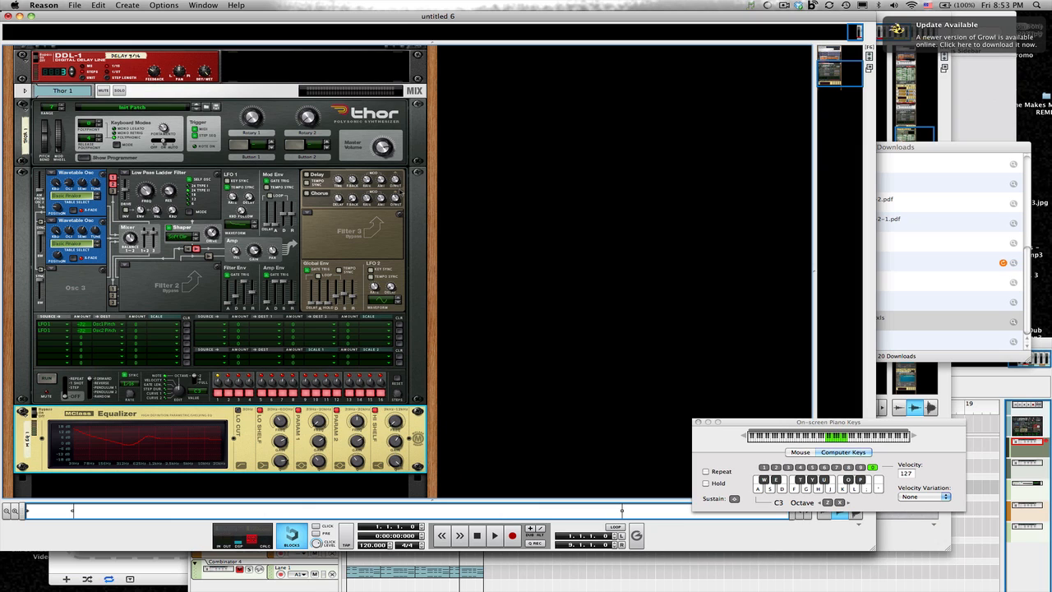
{"action": "key", "text": "f"}
{"action": "key", "text": "k"}
{"action": "key", "text": "f"}
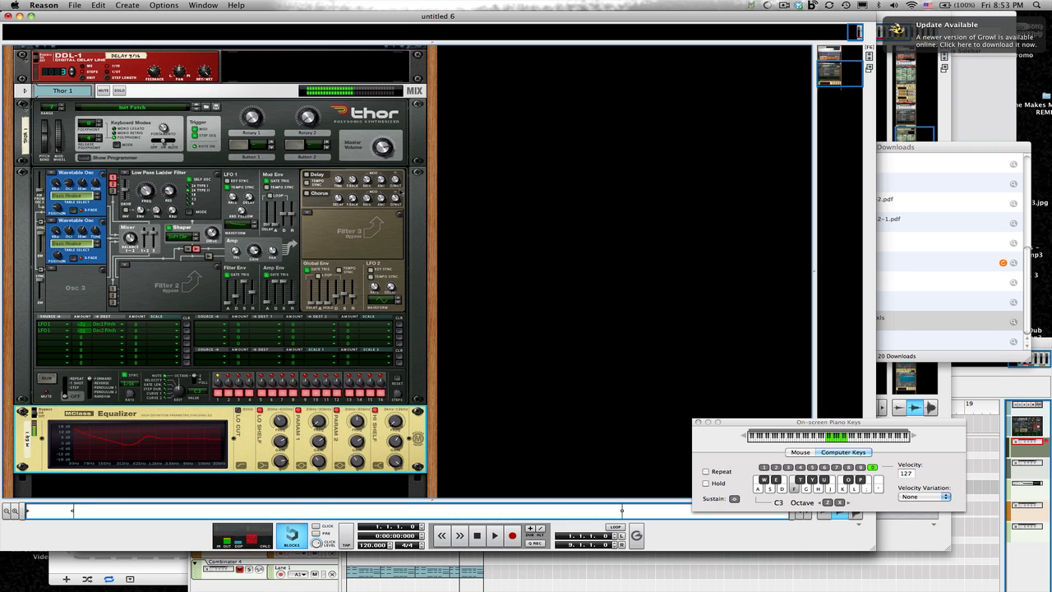
{"action": "key", "text": "s"}
- Add an MClass Compressor directly below the MClass Equalizer
{"action": "scroll", "coordinate": [246, 328], "scroll_direction": "down", "scroll_amount": 3}
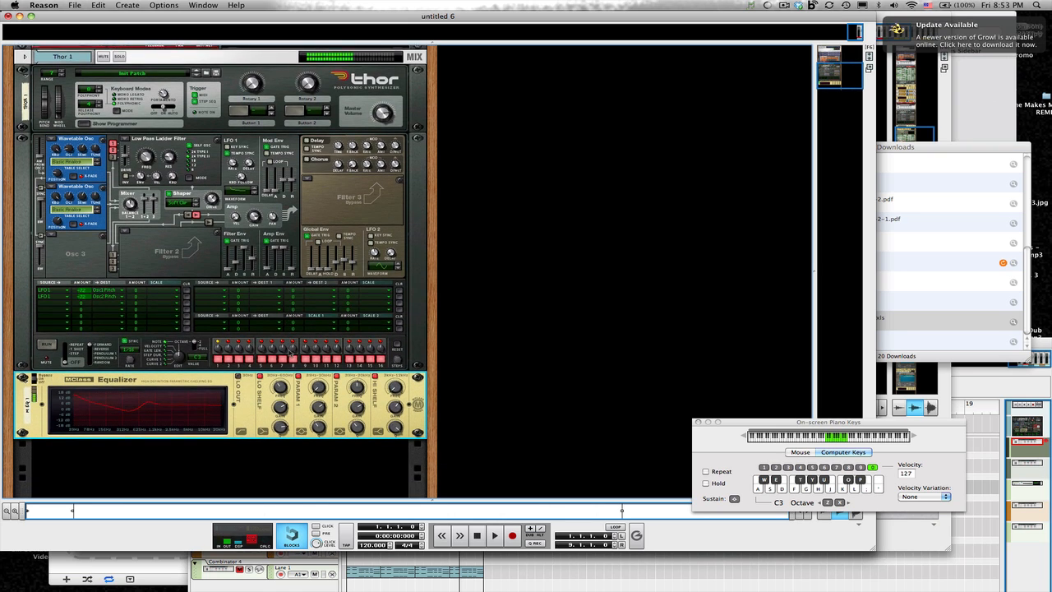
{"action": "right_click", "coordinate": [189, 395]}
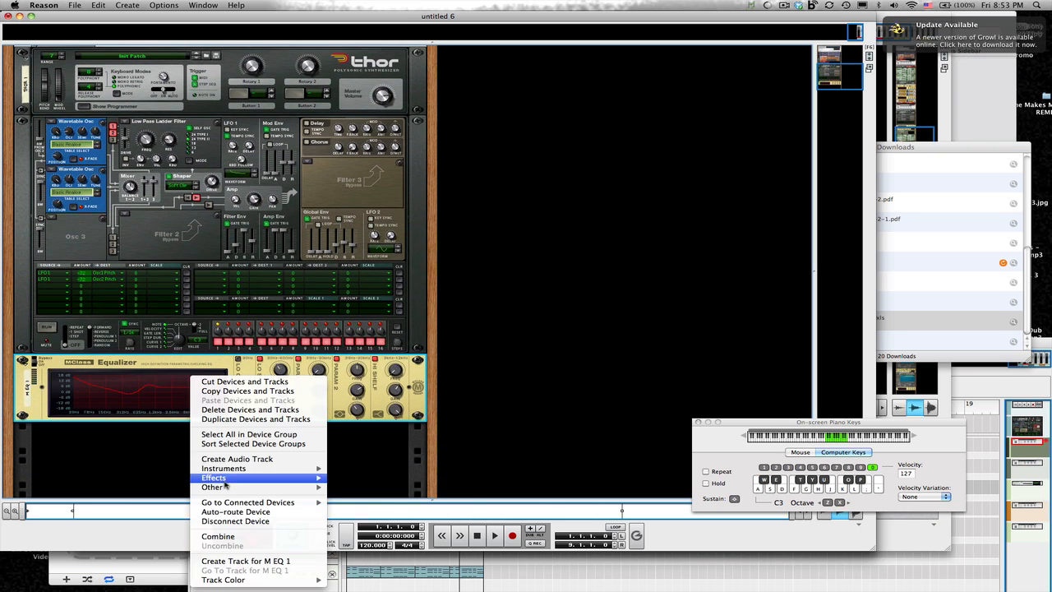
{"action": "mouse_move", "coordinate": [223, 479]}
{"action": "left_click", "coordinate": [374, 384]}
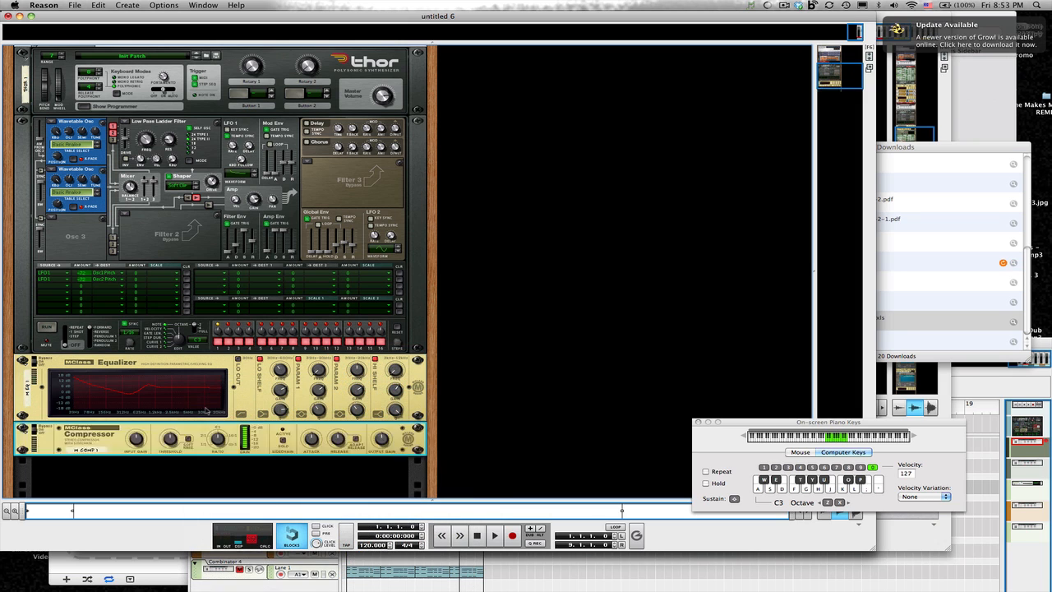
- Adjust the compressor's input gain, ratio and release, and set its output gain to 1.9 dB
{"action": "left_click_drag", "start_coordinate": [145, 441], "coordinate": [145, 434]}
{"action": "mouse_move", "coordinate": [219, 436]}
{"action": "left_click_drag", "start_coordinate": [219, 436], "coordinate": [219, 431]}
{"action": "mouse_move", "coordinate": [337, 440]}
{"action": "left_click_drag", "start_coordinate": [338, 439], "coordinate": [342, 460]}
{"action": "mouse_move", "coordinate": [380, 439]}
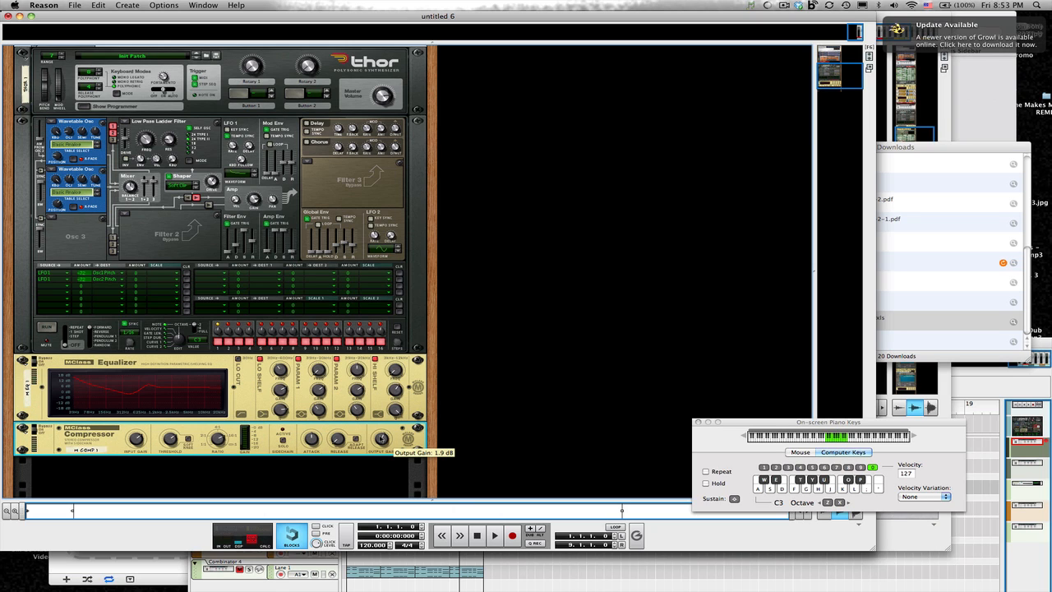
- Add an MClass Maximizer below the compressor, adjust its input gain and enable the limiter's look-ahead
{"action": "scroll", "coordinate": [391, 448], "scroll_direction": "down", "scroll_amount": 3}
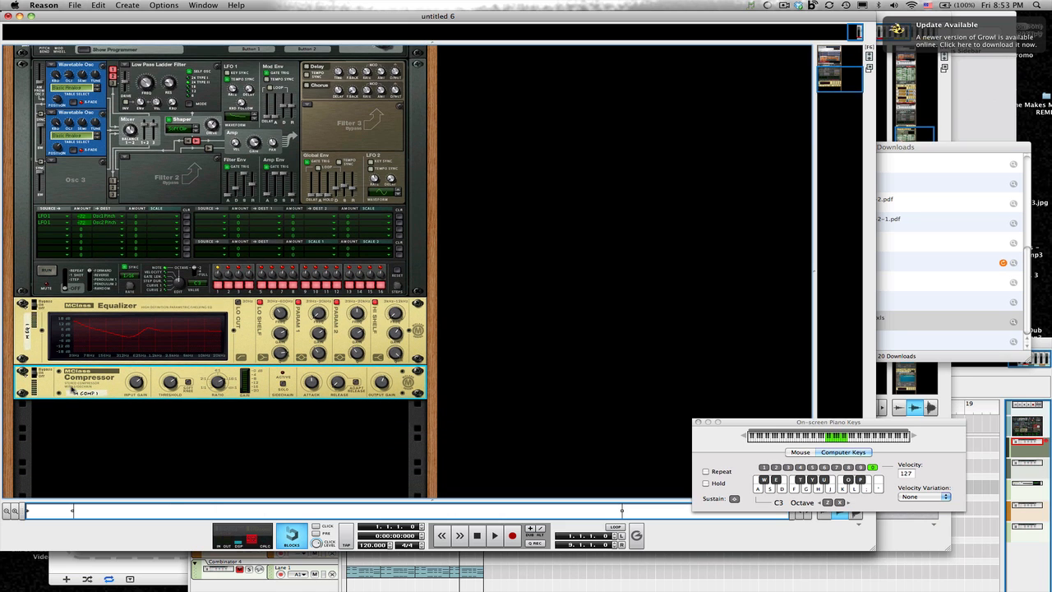
{"action": "right_click", "coordinate": [76, 389]}
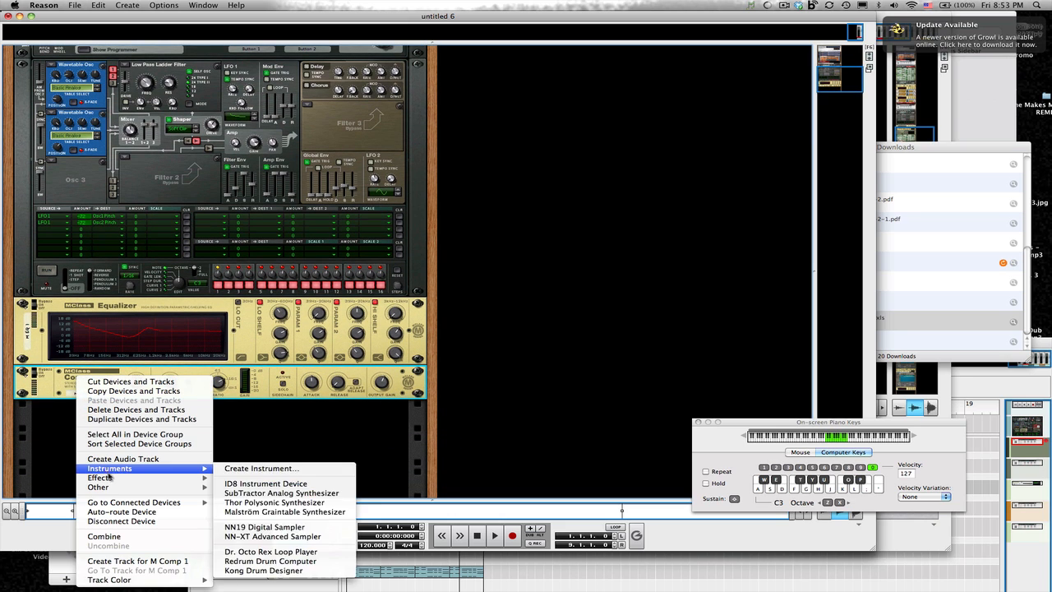
{"action": "mouse_move", "coordinate": [109, 478]}
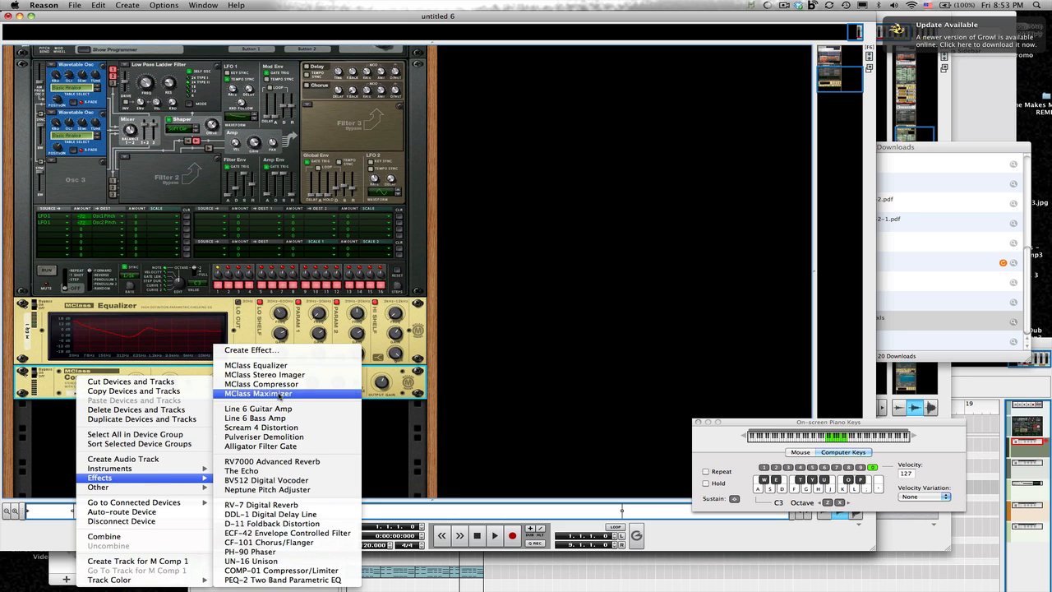
{"action": "left_click", "coordinate": [119, 401]}
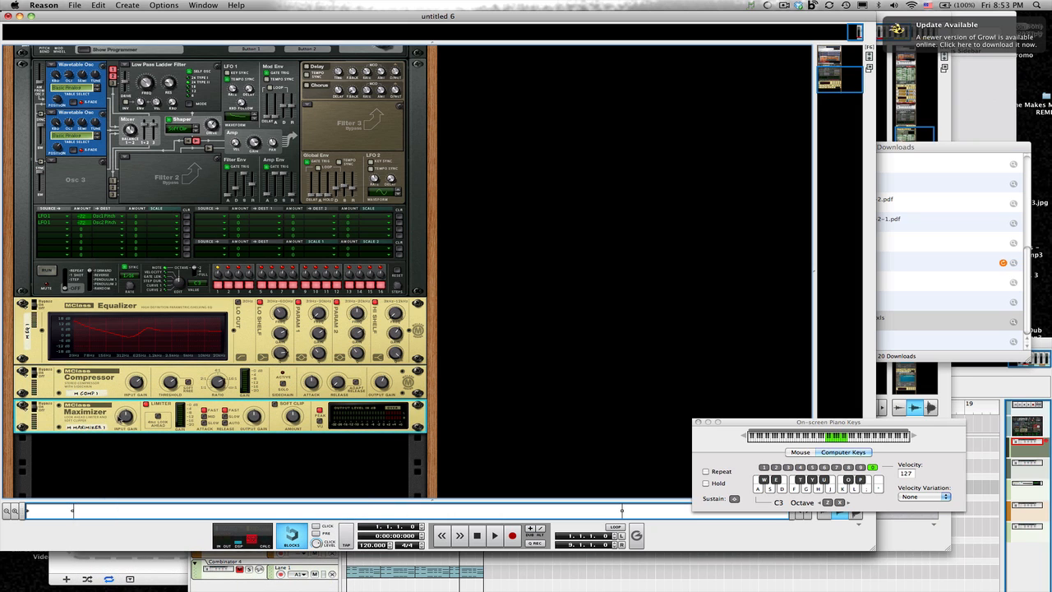
{"action": "left_click_drag", "start_coordinate": [115, 415], "coordinate": [114, 414]}
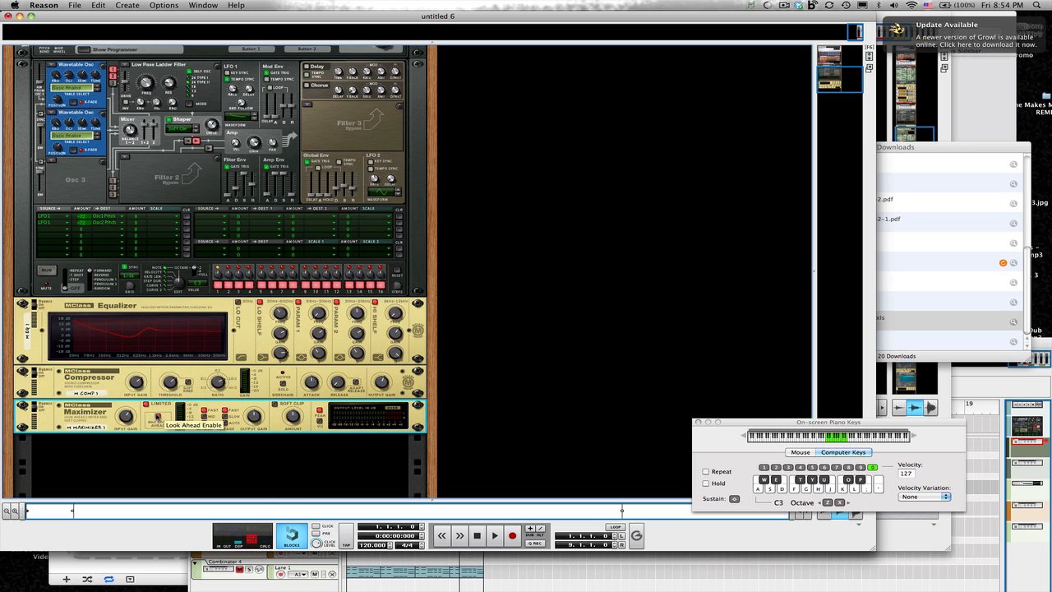
{"action": "left_click", "coordinate": [158, 416]}
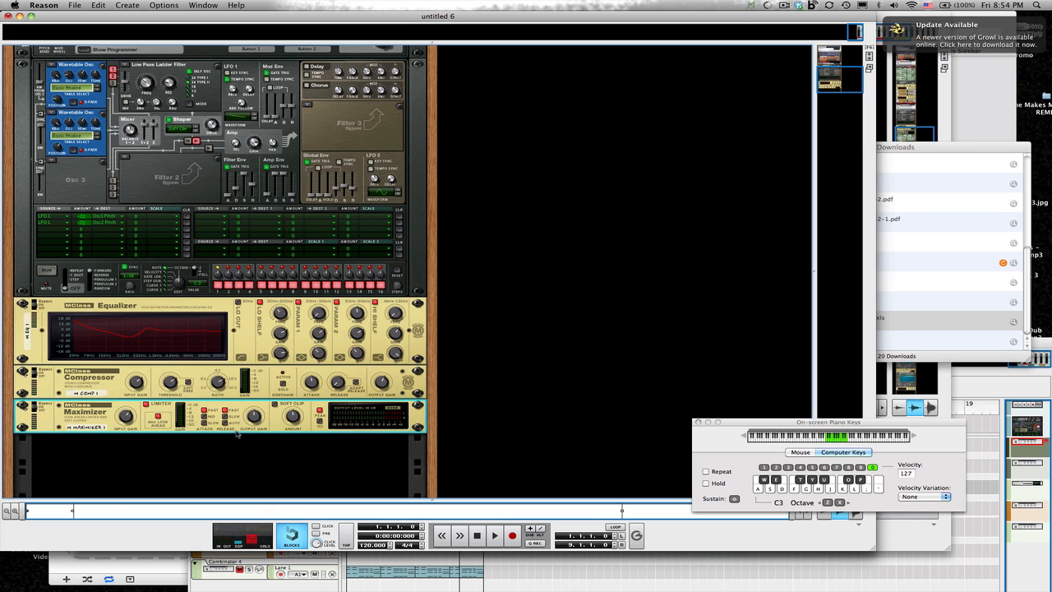
- Add an RV7000 Advanced Reverb between the Thor synthesizer and the MClass Equalizer
{"action": "scroll", "coordinate": [267, 388], "scroll_direction": "up", "scroll_amount": 1}
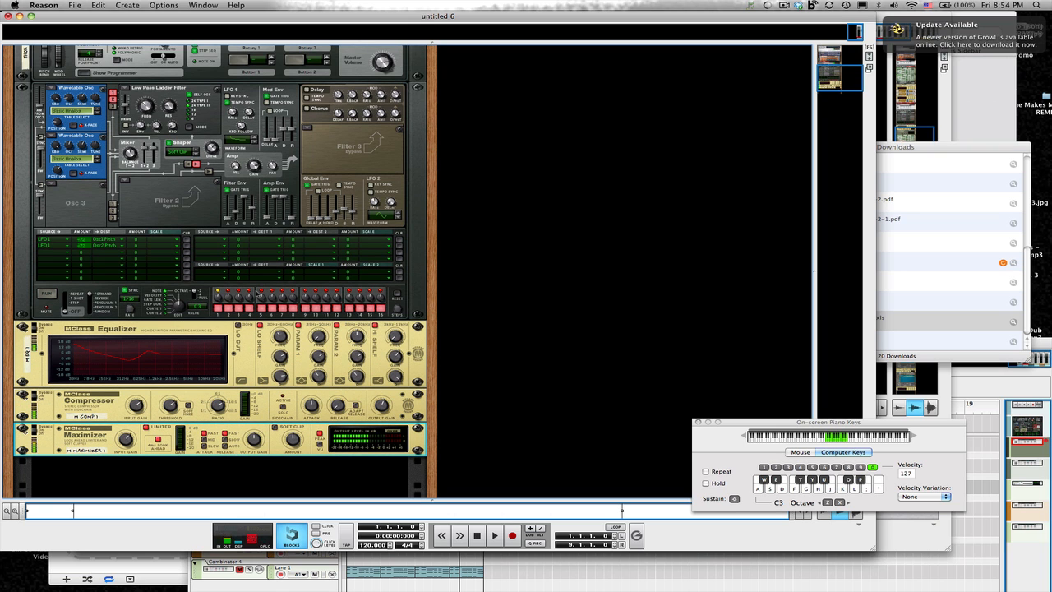
{"action": "scroll", "coordinate": [257, 294], "scroll_direction": "down", "scroll_amount": 1}
{"action": "scroll", "coordinate": [257, 293], "scroll_direction": "up", "scroll_amount": 2}
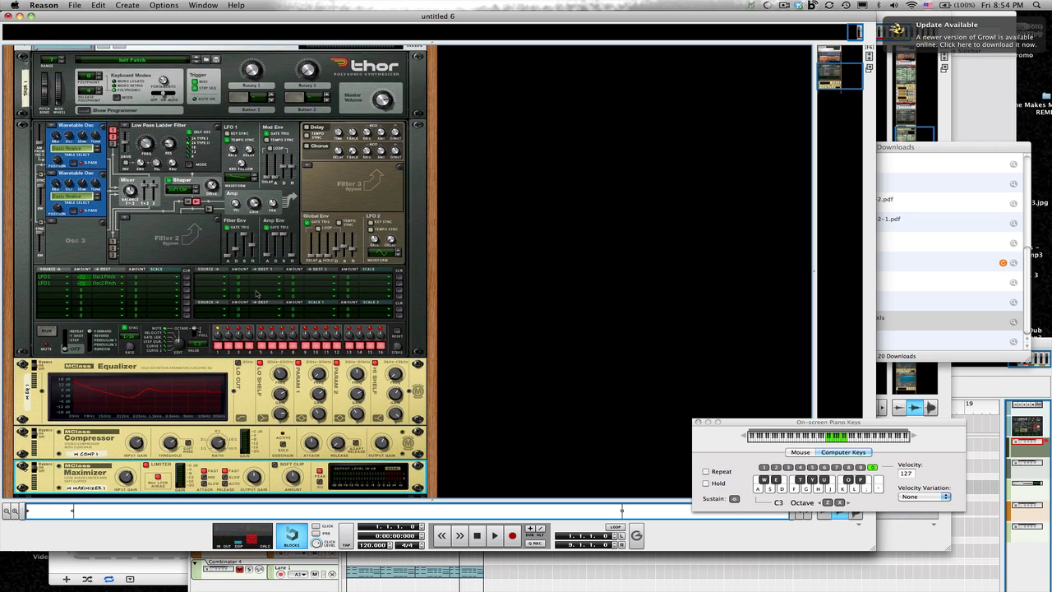
{"action": "scroll", "coordinate": [257, 293], "scroll_direction": "down", "scroll_amount": 1}
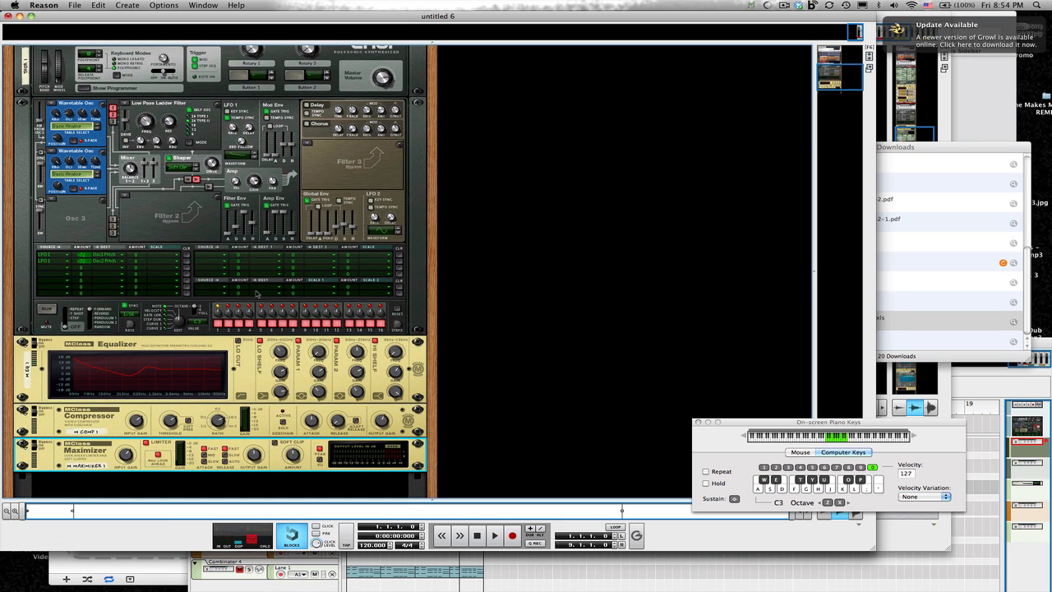
{"action": "right_click", "coordinate": [206, 238]}
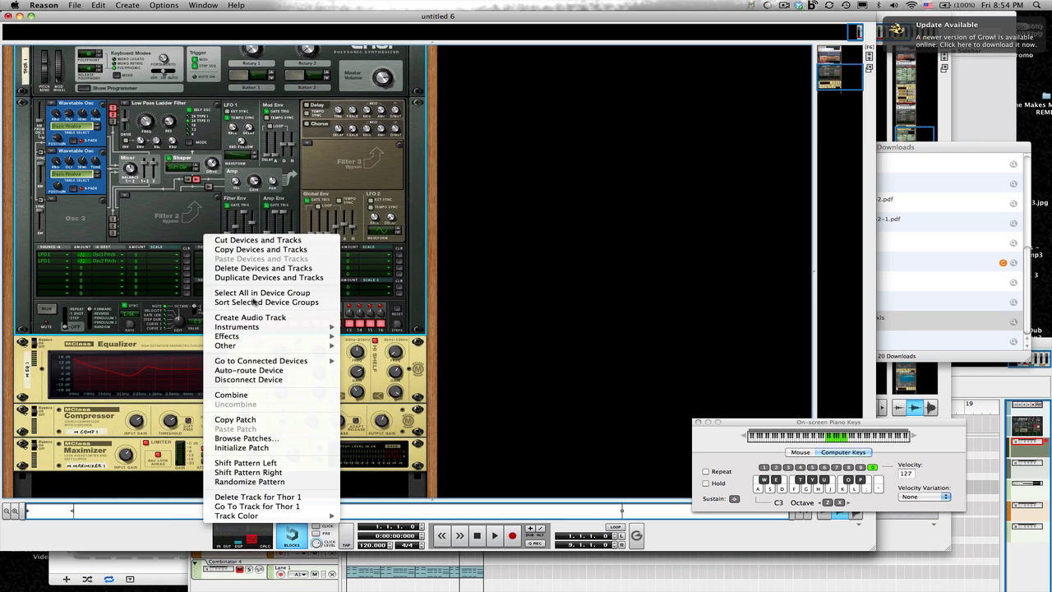
{"action": "mouse_move", "coordinate": [271, 336]}
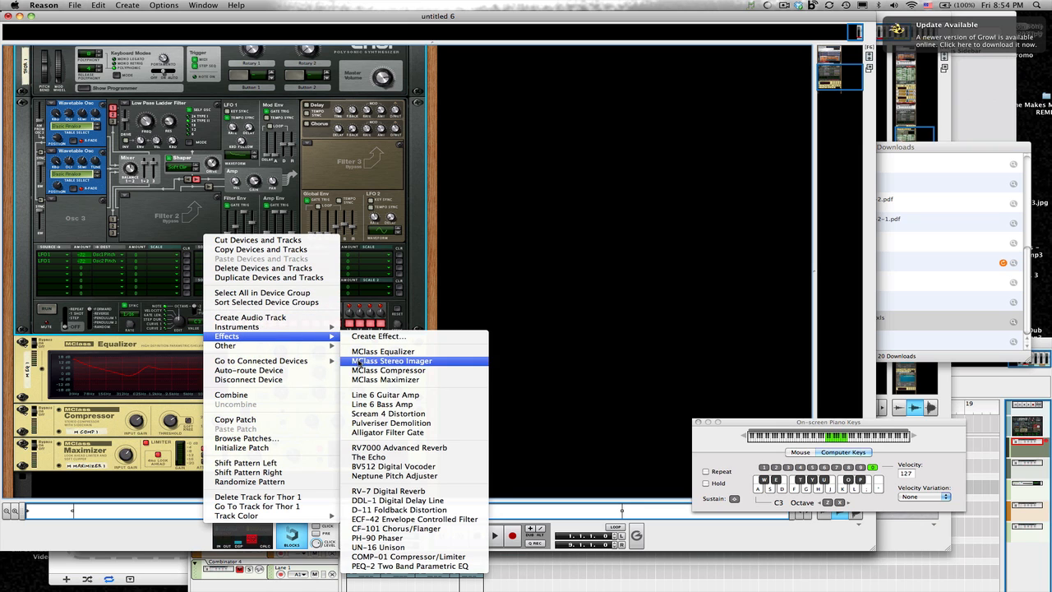
{"action": "left_click", "coordinate": [409, 449]}
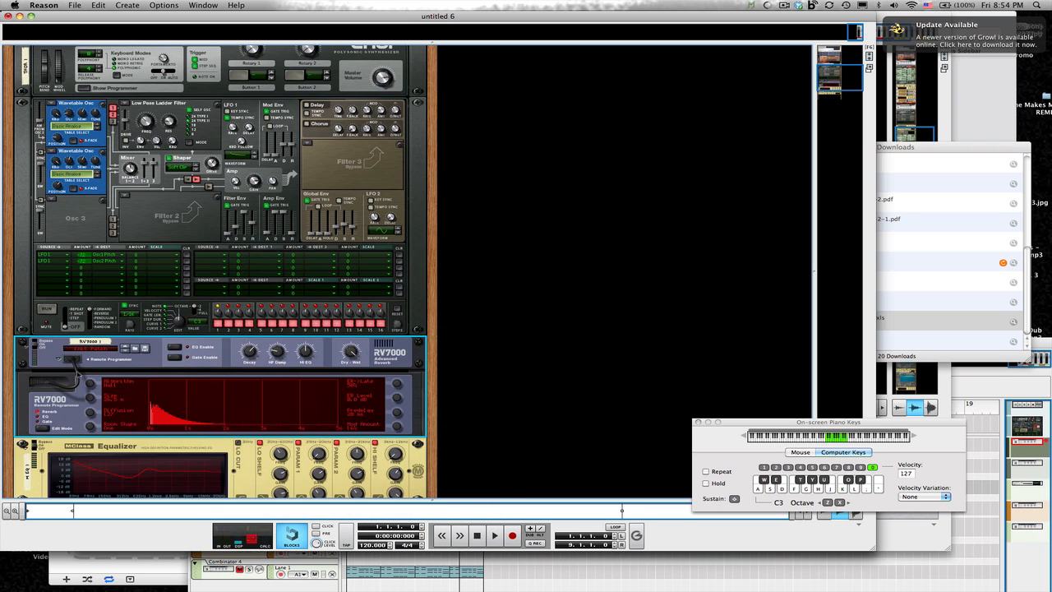
- Enable the RV7000's EQ, adjust its low band in EQ edit mode and set Dry/Wet to 32 while auditioning
{"action": "left_click", "coordinate": [39, 416]}
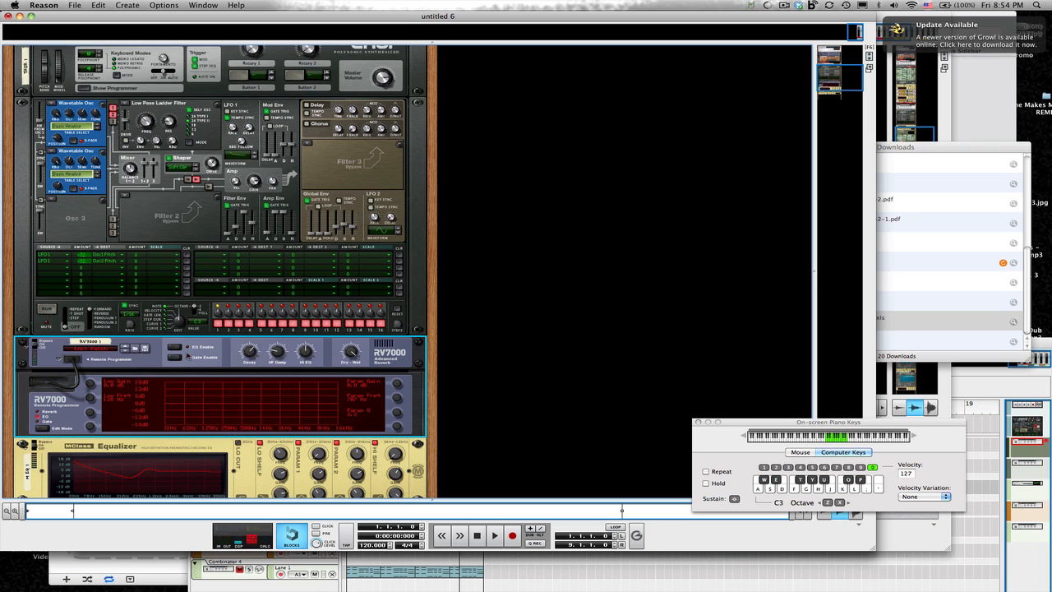
{"action": "left_click", "coordinate": [174, 348]}
{"action": "key", "text": "a"}
{"action": "key", "text": "a"}
{"action": "key", "text": "a"}
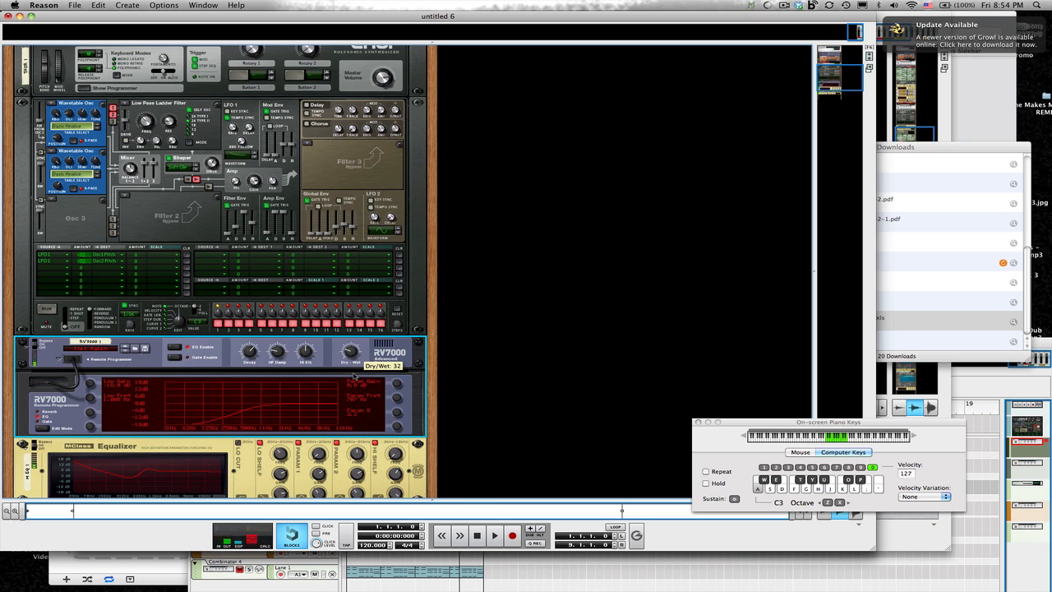
{"action": "key", "text": "l"}
{"action": "key", "text": "a"}
- Adjust the gain and frequency of the RV7000 EQ's parametric band by ear while playing notes
{"action": "left_click_drag", "start_coordinate": [397, 383], "coordinate": [403, 412]}
{"action": "key", "text": "a"}
{"action": "key", "text": "a"}
{"action": "key", "text": "a"}
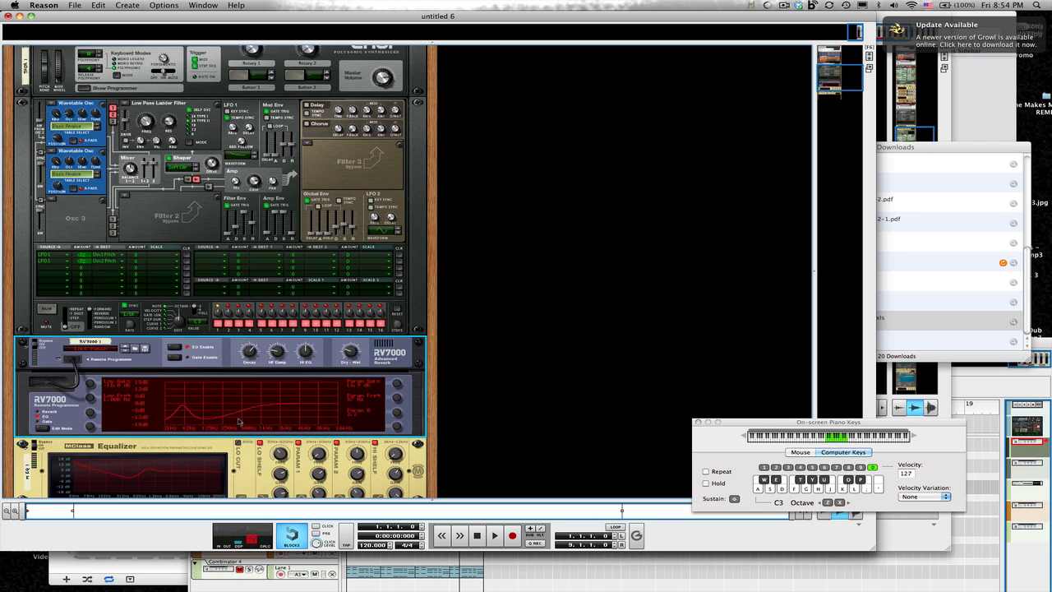
- Turn on Thor's built-in Chorus effect and audition it with several notes
{"action": "scroll", "coordinate": [59, 419], "scroll_direction": "down", "scroll_amount": 2}
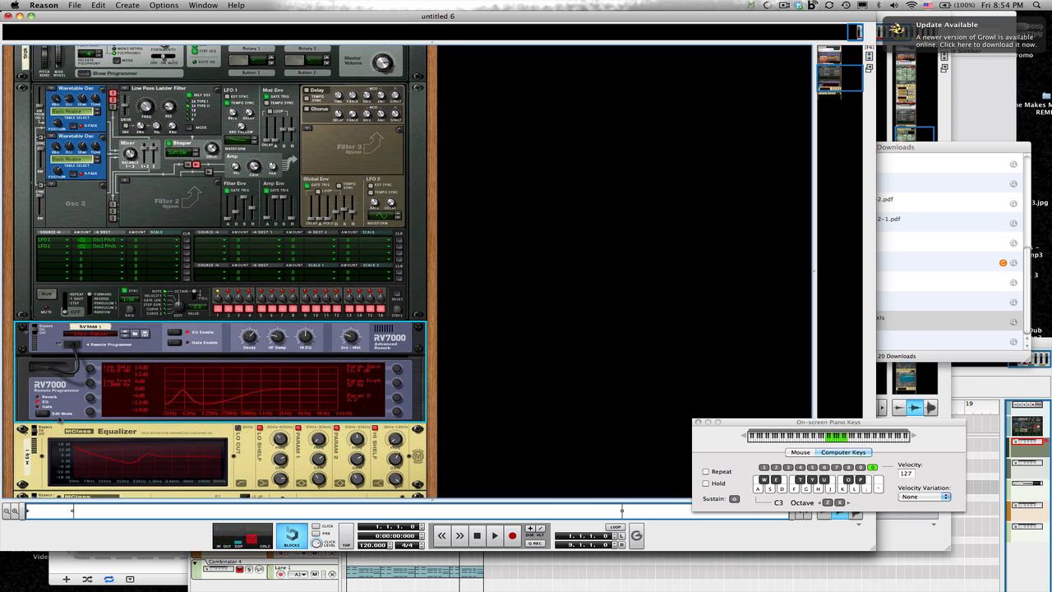
{"action": "scroll", "coordinate": [62, 423], "scroll_direction": "up", "scroll_amount": 5}
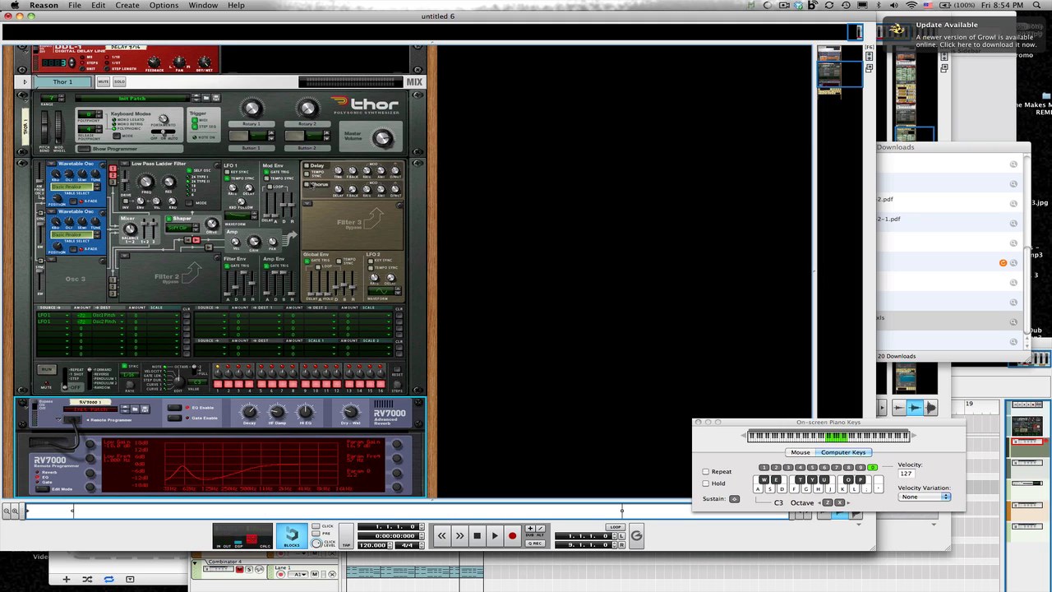
{"action": "left_click", "coordinate": [315, 185]}
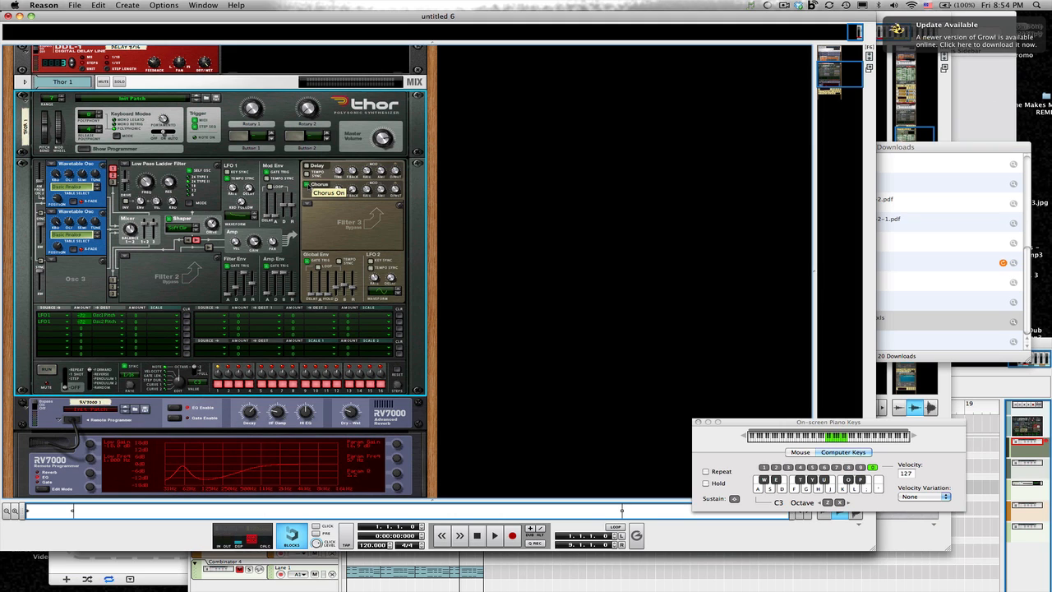
{"action": "key", "text": "a"}
{"action": "key", "text": "l"}
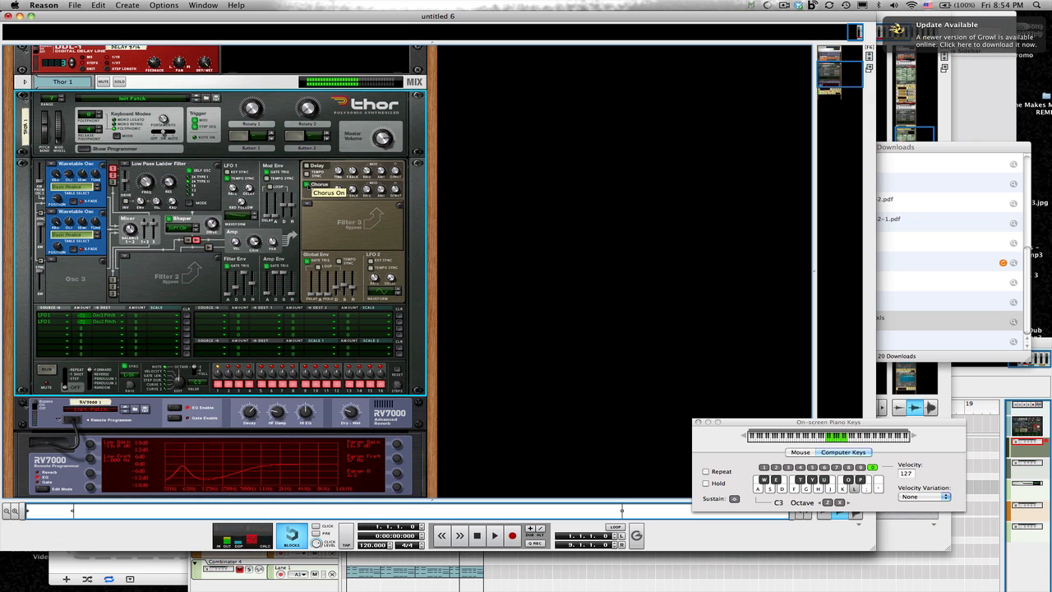
{"action": "key", "text": "g"}
{"action": "key", "text": "l"}
{"action": "key", "text": "s"}
- Set the amounts of both LFO 1 pitch modulation rows to 0, audition the sound and toggle Thor's chorus
{"action": "scroll", "coordinate": [341, 244], "scroll_direction": "down", "scroll_amount": 3}
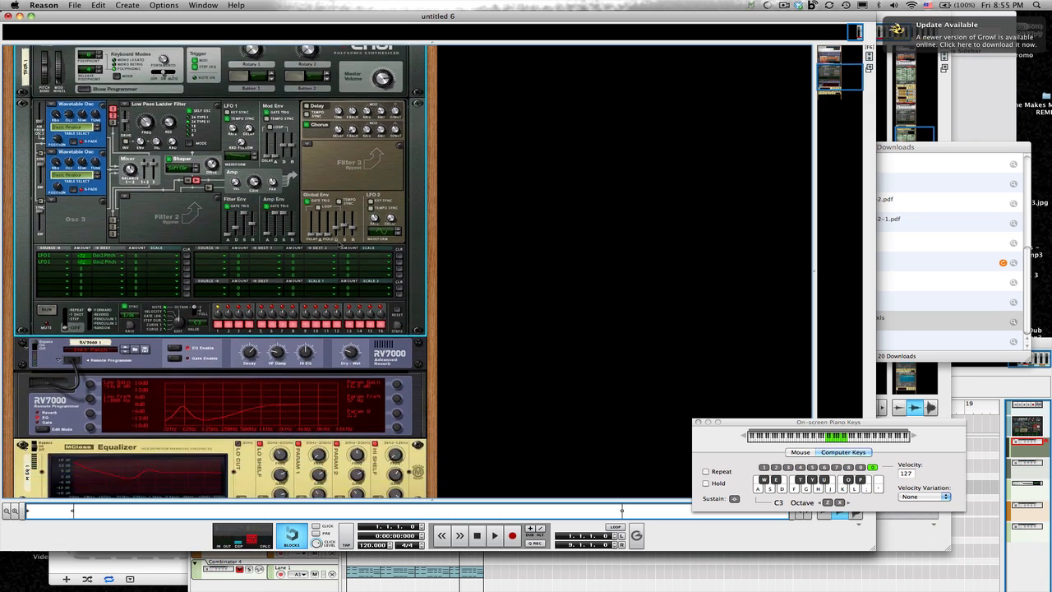
{"action": "scroll", "coordinate": [341, 244], "scroll_direction": "down", "scroll_amount": 1}
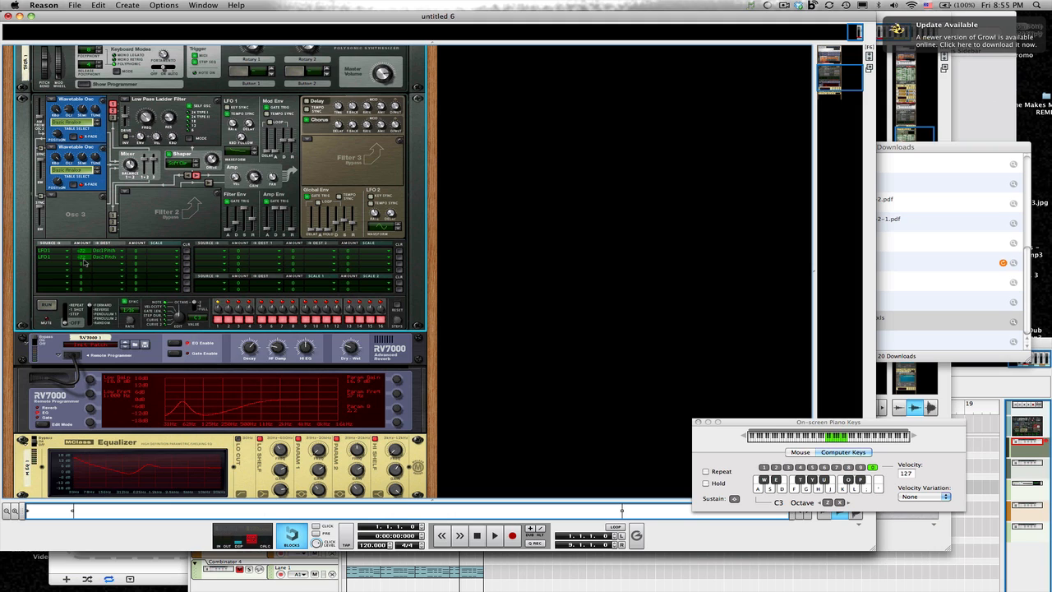
{"action": "left_click_drag", "start_coordinate": [85, 260], "coordinate": [95, 241]}
{"action": "key", "text": "a"}
{"action": "key", "text": "a"}
{"action": "left_click", "coordinate": [307, 120]}
- Set the source of the third and fourth modulation rows to Mod Env
{"action": "left_click", "coordinate": [66, 263]}
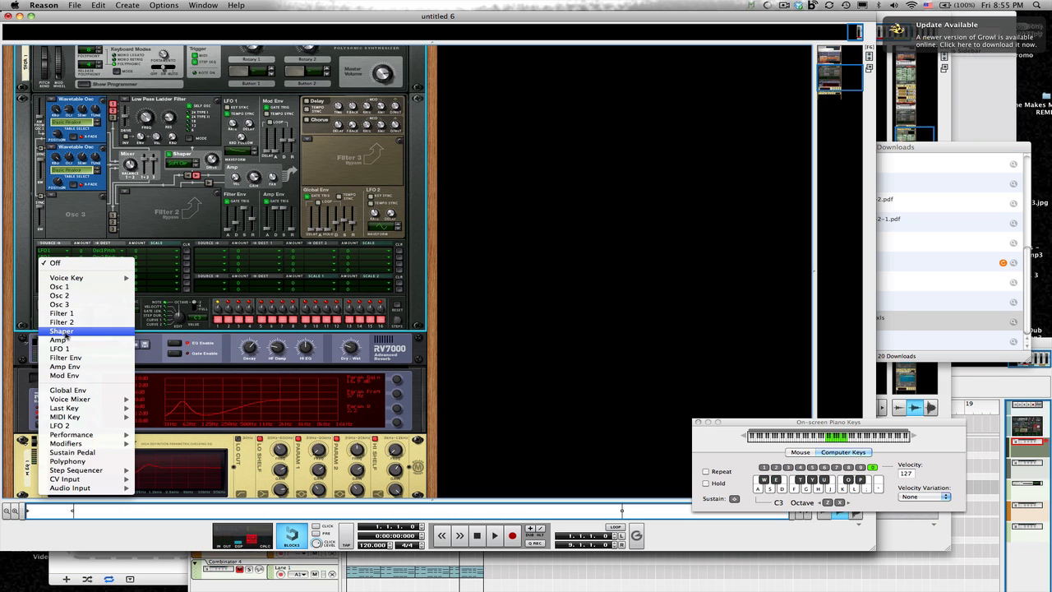
{"action": "left_click", "coordinate": [62, 271]}
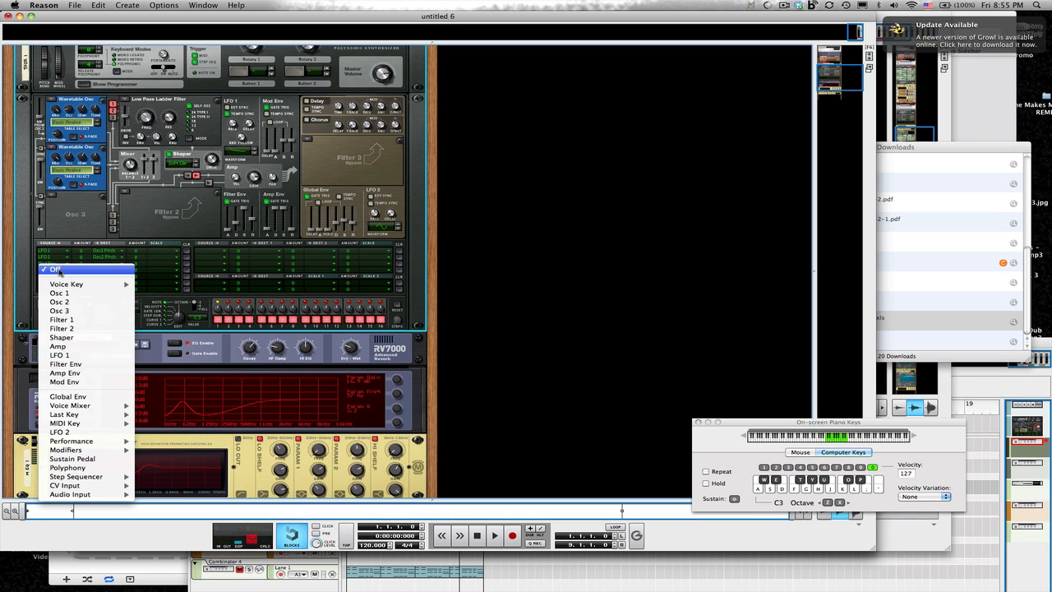
{"action": "left_click", "coordinate": [67, 382]}
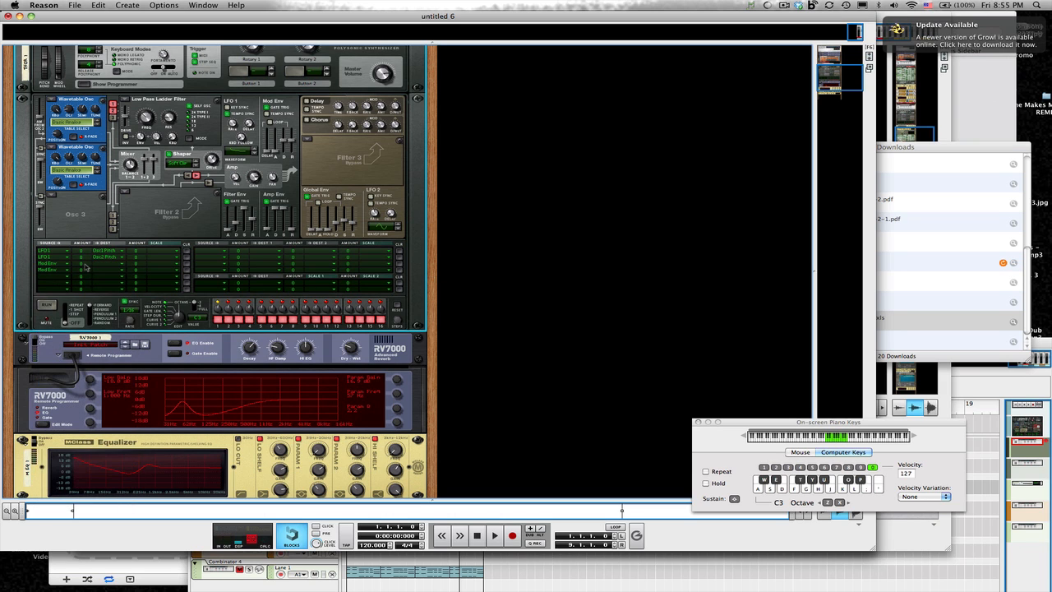
- Give both Mod Env modulation rows negative amounts and route the third to Osc 1 Pitch and the fourth to Osc 2 Pitch
{"action": "left_click_drag", "start_coordinate": [85, 267], "coordinate": [88, 282]}
{"action": "left_click", "coordinate": [122, 263]}
{"action": "mouse_move", "coordinate": [121, 280]}
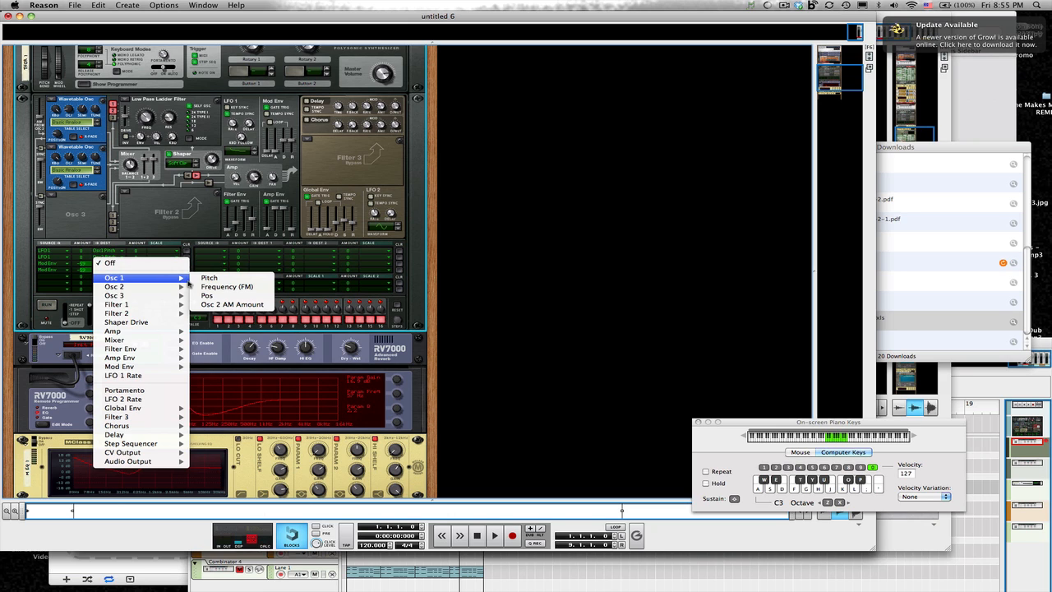
{"action": "left_click", "coordinate": [205, 278]}
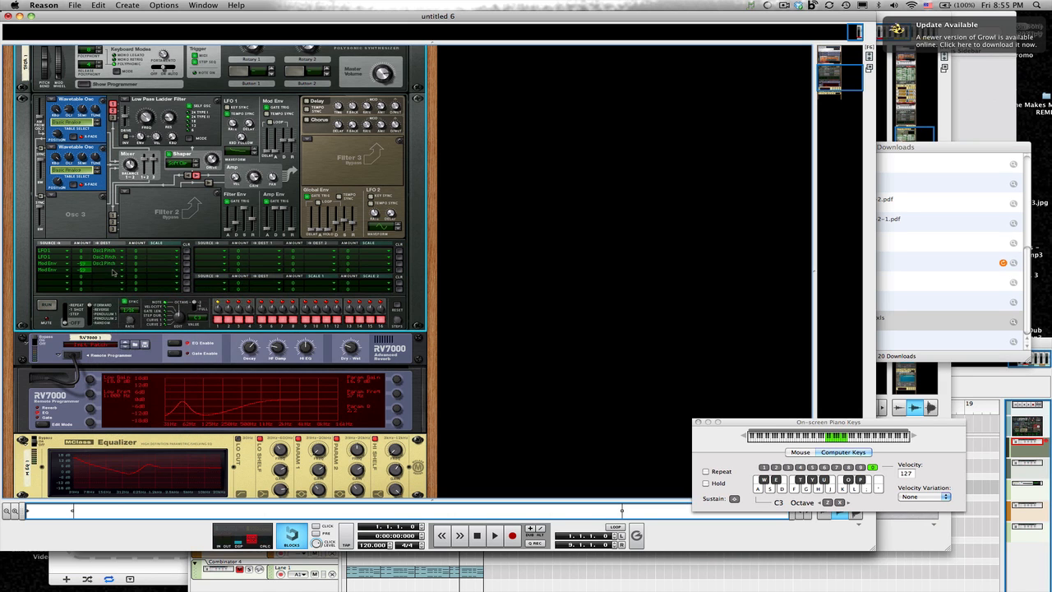
{"action": "left_click", "coordinate": [114, 269]}
{"action": "mouse_move", "coordinate": [132, 294]}
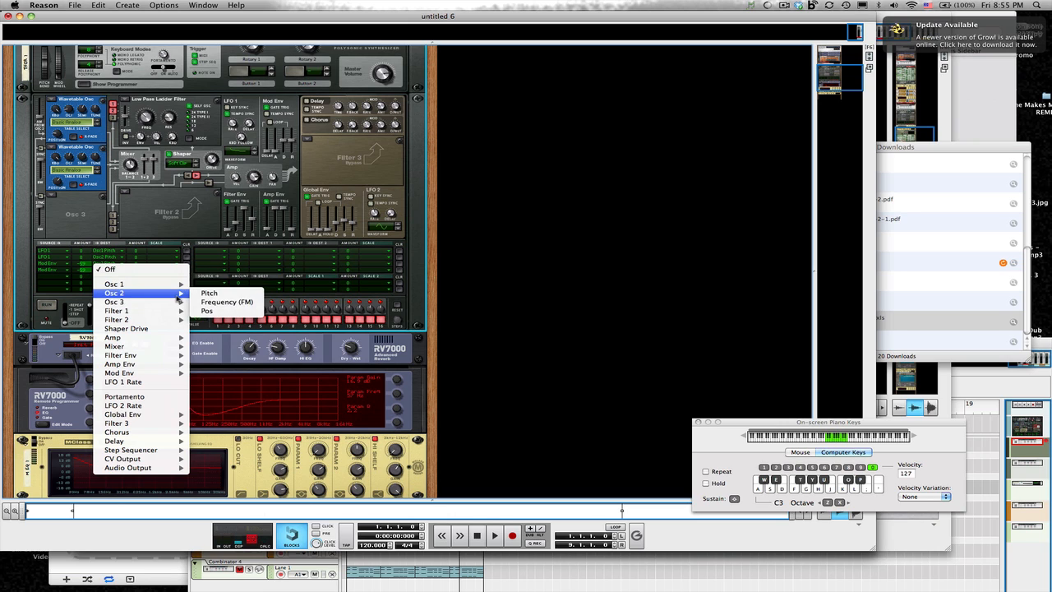
{"action": "left_click", "coordinate": [210, 293]}
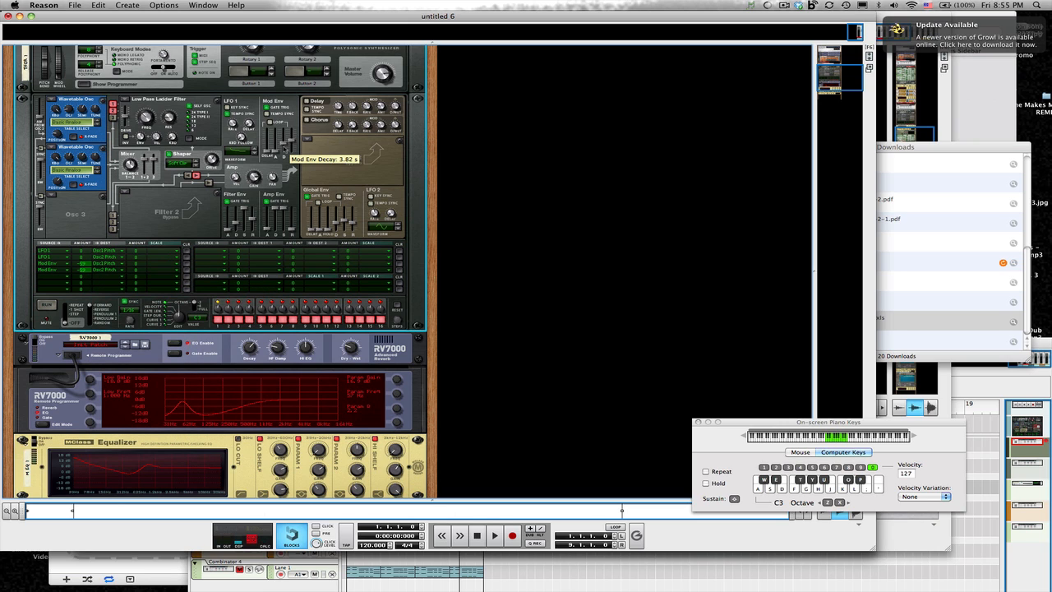
- Shorten the Mod Env decay to about 349 ms and audition it with low and high notes
{"action": "left_click_drag", "start_coordinate": [285, 147], "coordinate": [285, 154]}
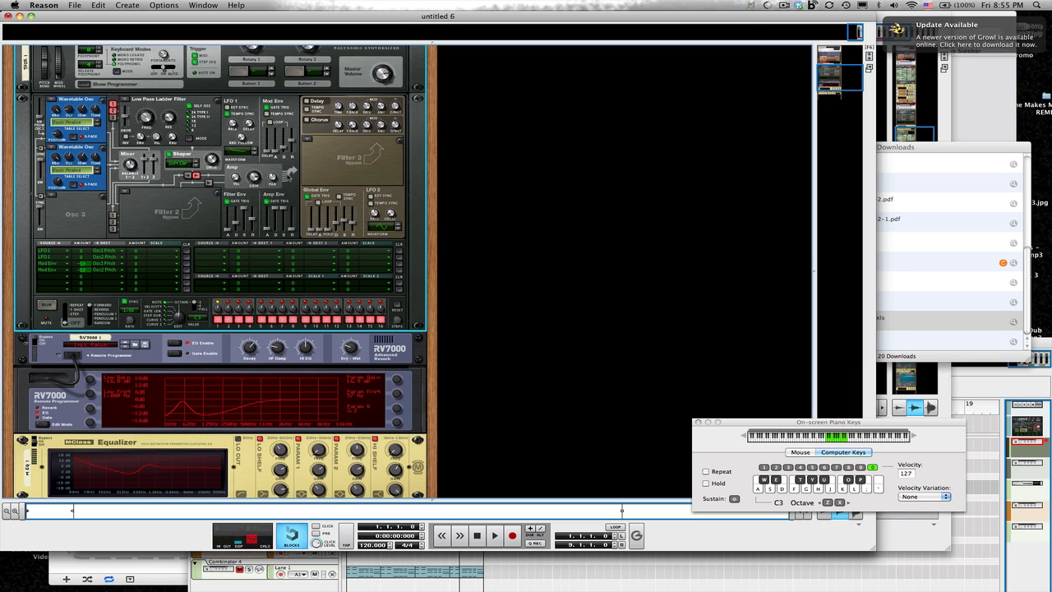
{"action": "key", "text": "a"}
{"action": "key", "text": "a"}
{"action": "key", "text": "k"}
{"action": "key", "text": "k"}
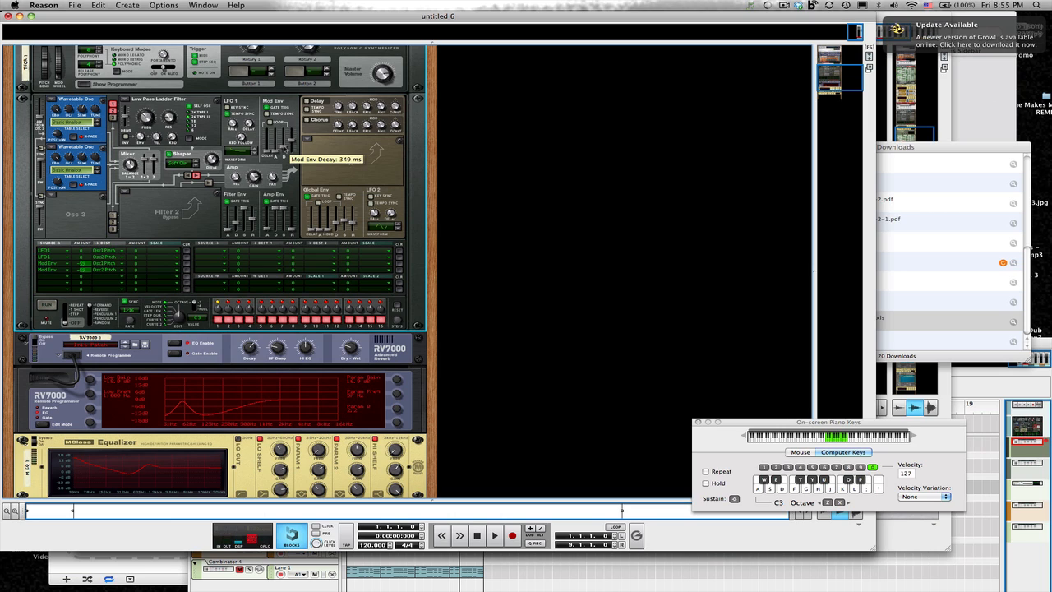
- Lengthen the Mod Env decay slightly by ear and audition the pitch sweep with several notes
{"action": "left_click_drag", "start_coordinate": [285, 149], "coordinate": [288, 147]}
{"action": "key", "text": "a"}
{"action": "key", "text": "a"}
{"action": "key", "text": "a"}
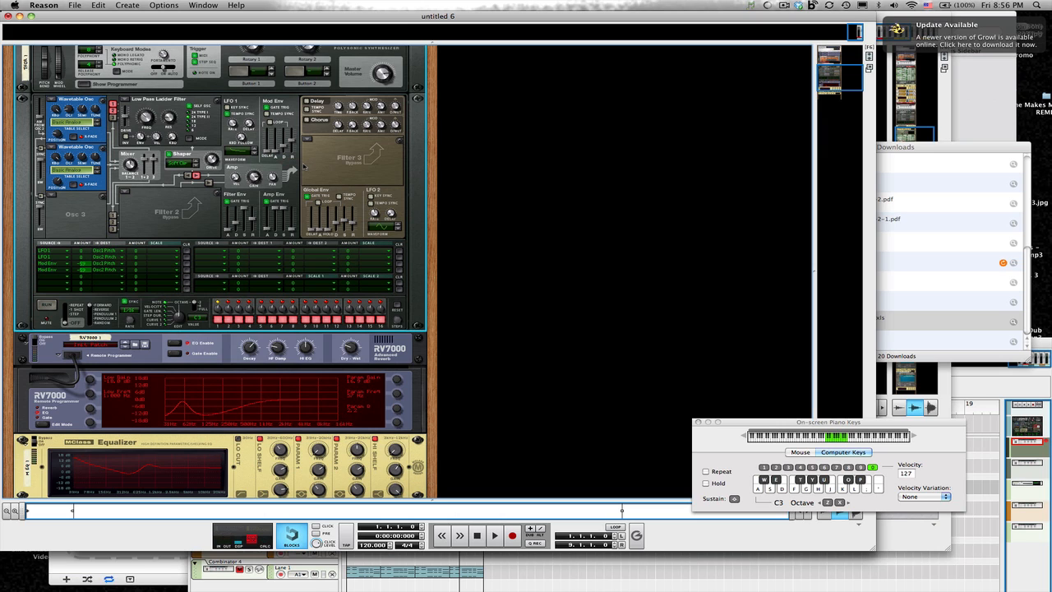
{"action": "key", "text": "a"}
{"action": "key", "text": "l"}
{"action": "key", "text": "a"}
{"action": "key", "text": "a"}
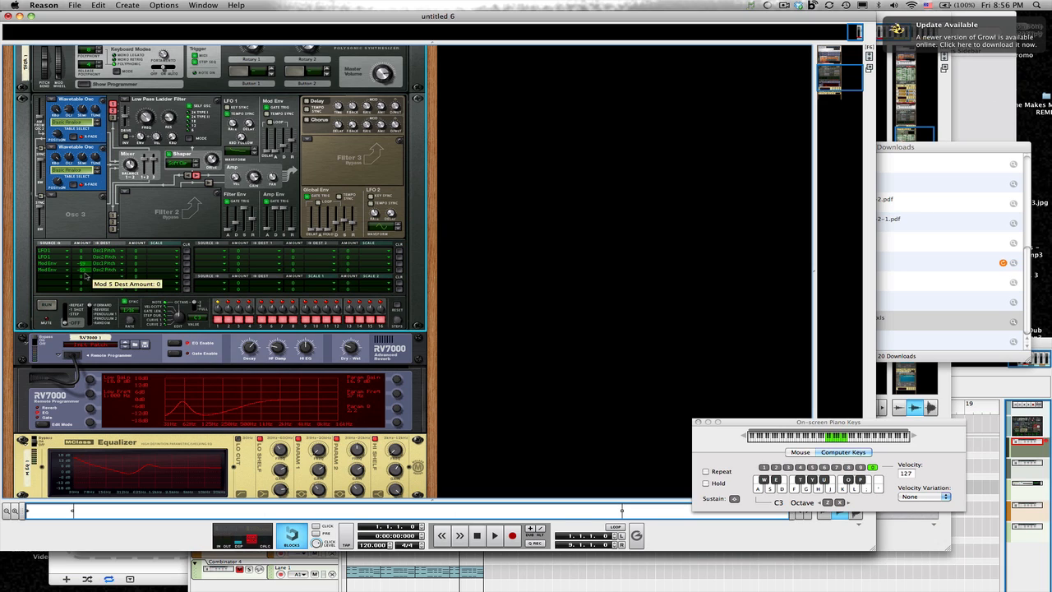
- Set both Mod Env pitch modulation amounts to -100 and readjust the Mod Env decay by ear while playing notes
{"action": "left_click_drag", "start_coordinate": [81, 270], "coordinate": [83, 291]}
{"action": "key", "text": "a"}
{"action": "key", "text": "a"}
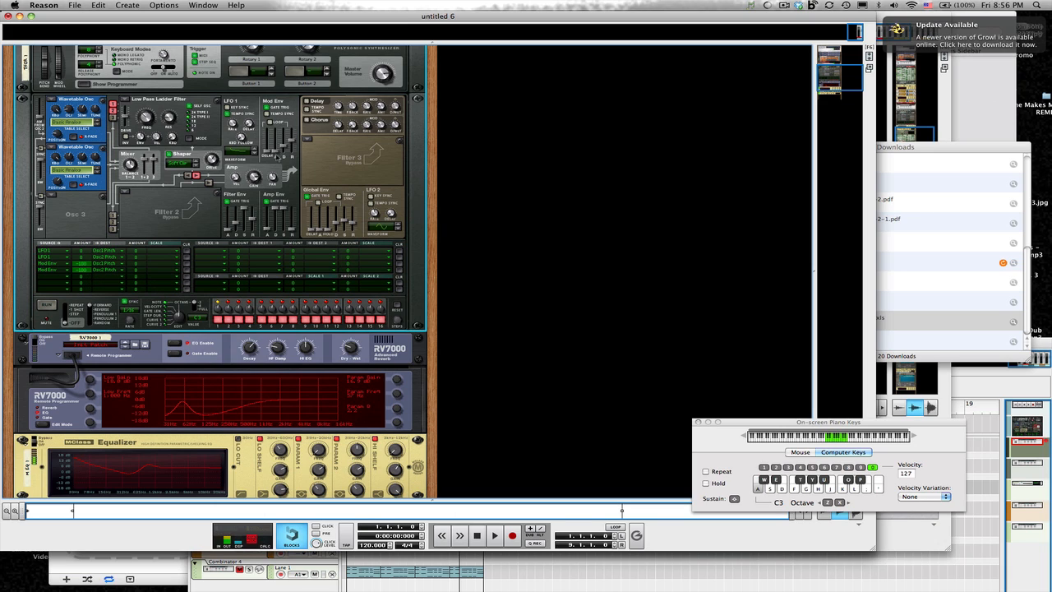
{"action": "mouse_move", "coordinate": [284, 146]}
{"action": "left_mouse_down"}
{"action": "mouse_move", "coordinate": [285, 133]}
{"action": "mouse_move", "coordinate": [284, 156]}
{"action": "left_mouse_up"}
{"action": "key", "text": "a"}
- Bring back LFO 1 pitch modulation on both oscillators with negative amounts and audition it with several notes
{"action": "left_click_drag", "start_coordinate": [79, 248], "coordinate": [83, 268]}
{"action": "key", "text": "a"}
{"action": "key", "text": "a"}
{"action": "key", "text": "k"}
{"action": "key", "text": "a"}
- Switch LFO 1 to a ramp-shaped waveform and audition the sound
{"action": "left_click", "coordinate": [254, 155]}
{"action": "left_click", "coordinate": [255, 155]}
{"action": "key", "text": "a"}
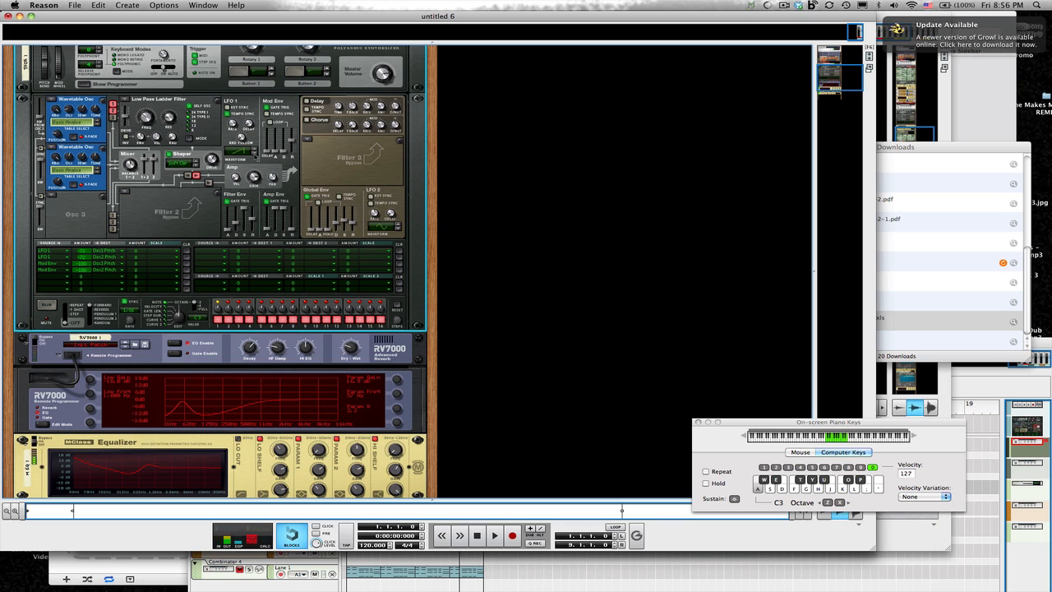